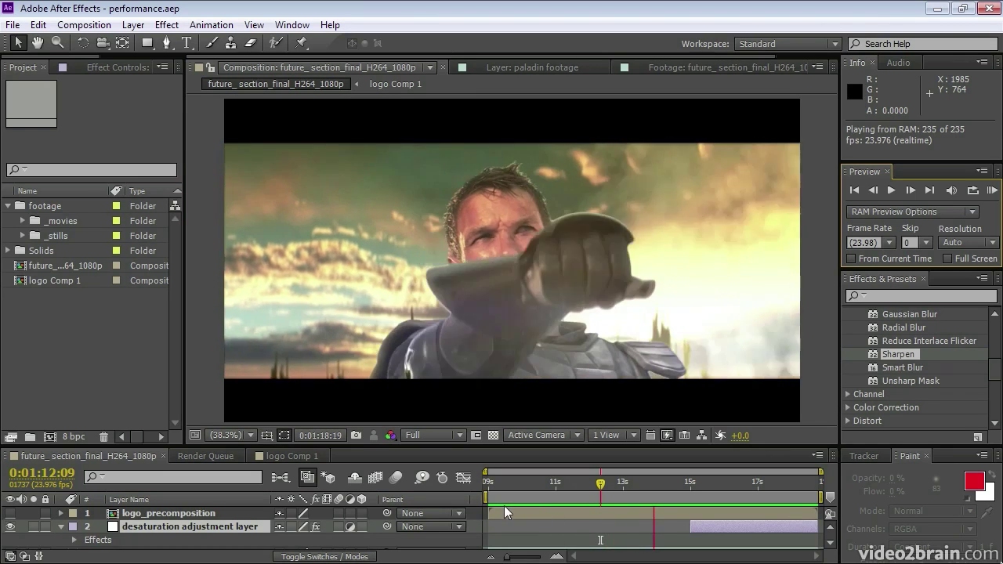
# Step: Stop playback, purge all cached memory, and start a fresh RAM preview
pyautogui.press('space')
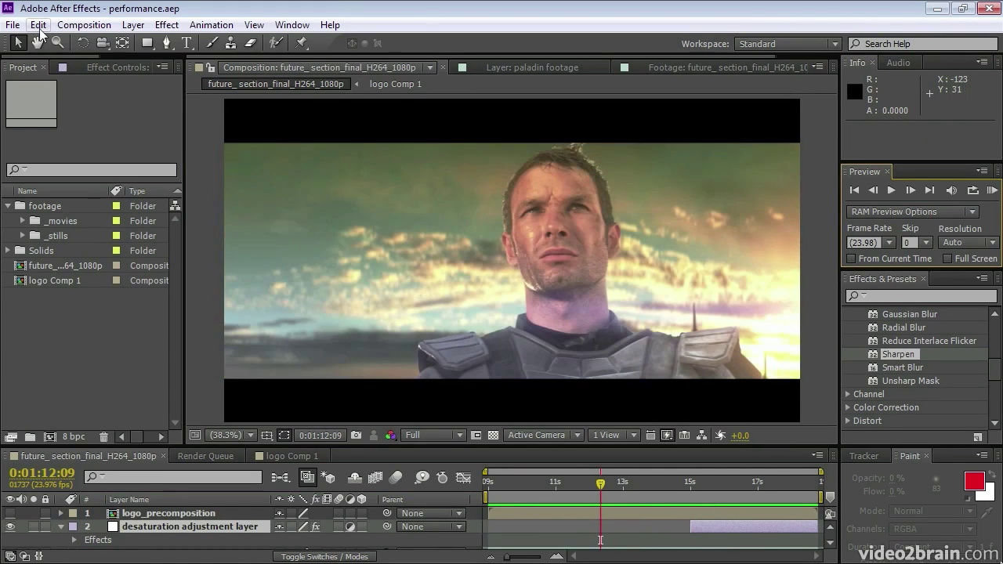
pyautogui.click(39, 26)
pyautogui.moveTo(125, 335)
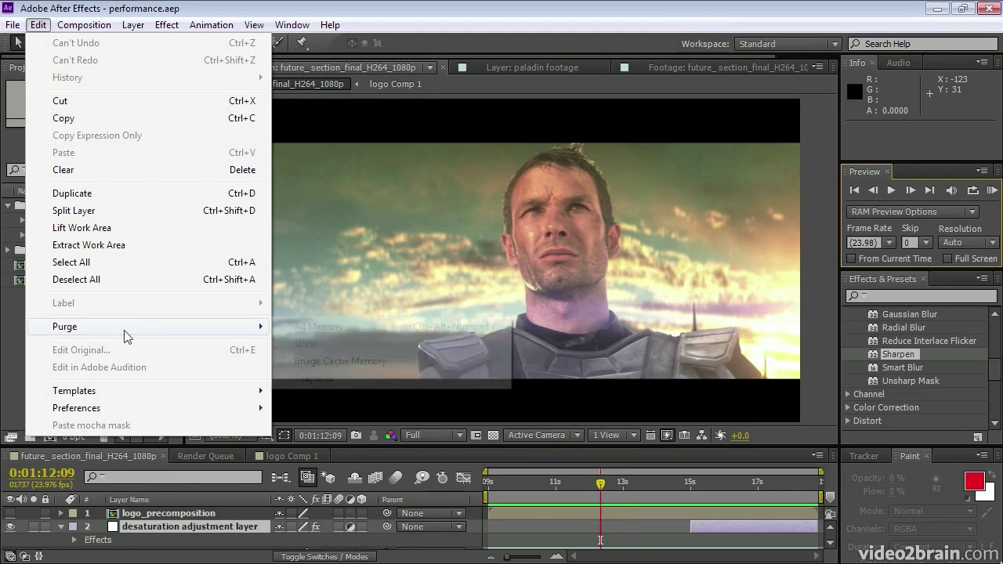
pyautogui.click(313, 327)
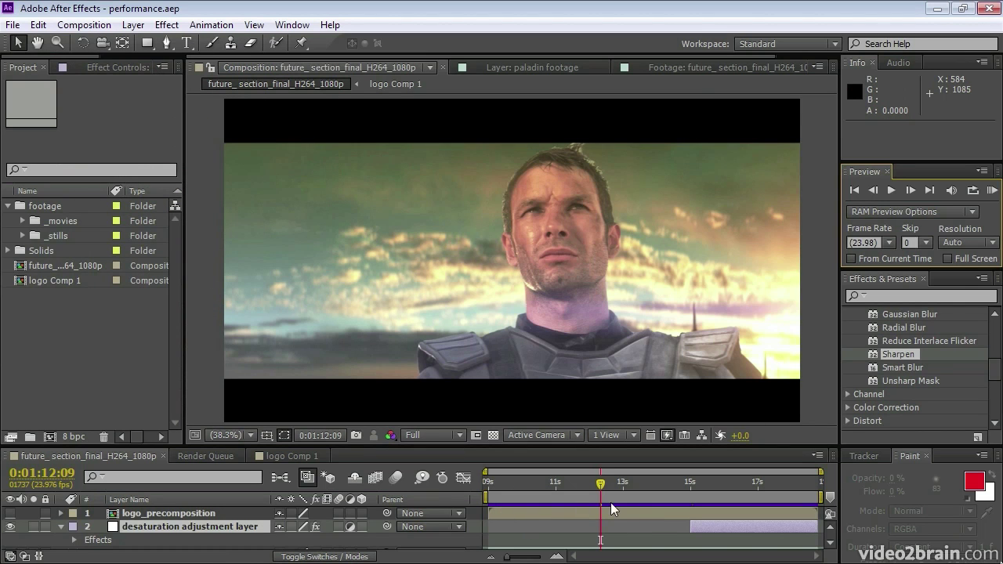
pyautogui.click(992, 189)
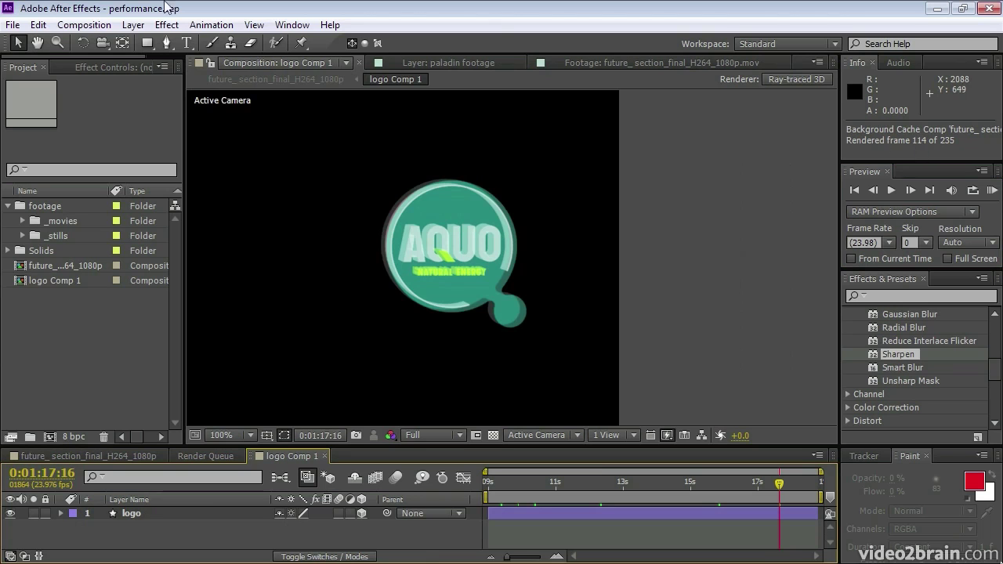
# Step: Open the Composition menu and dismiss it without choosing a command
pyautogui.click(78, 26)
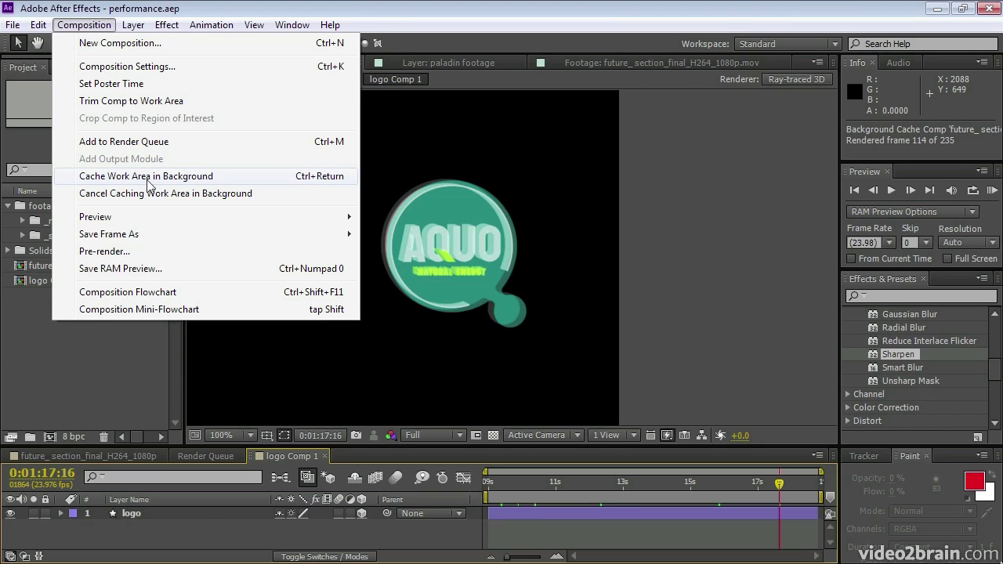
pyautogui.click(70, 9)
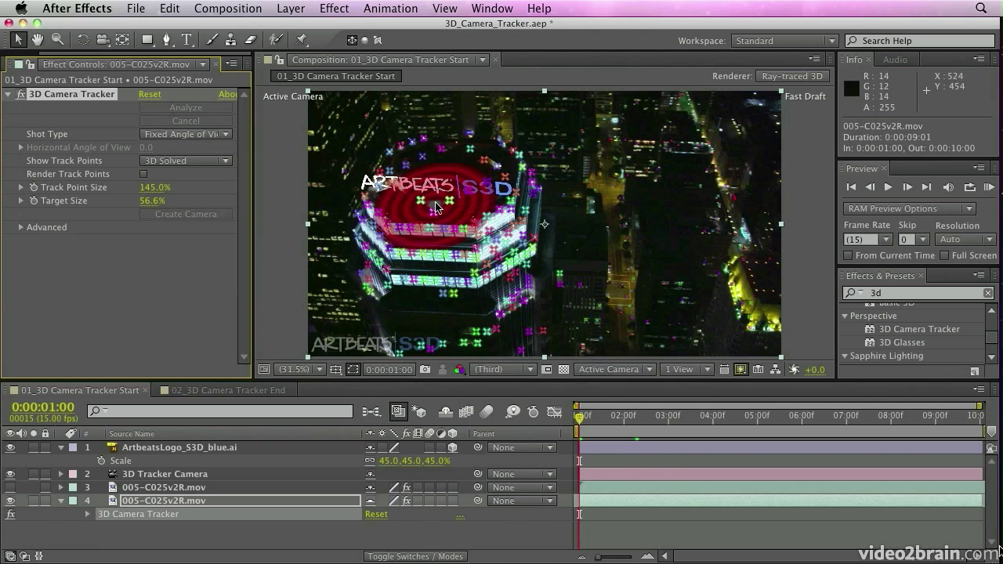
# Step: At about 0:00:03:13, select eight helipad track points and create a shadow catcher and light there
pyautogui.press('space')
pyautogui.click(494, 179)
pyautogui.keyDown('shift'); pyautogui.click(499, 134); pyautogui.keyUp('shift')
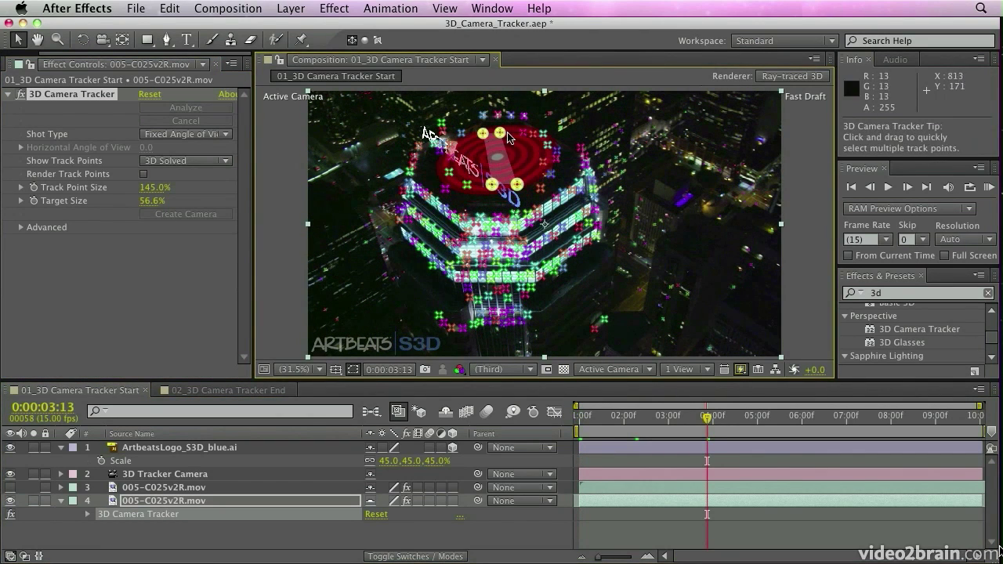
pyautogui.keyDown('shift'); pyautogui.click(523, 134); pyautogui.keyUp('shift')
pyautogui.keyDown('shift'); pyautogui.click(462, 134); pyautogui.keyUp('shift')
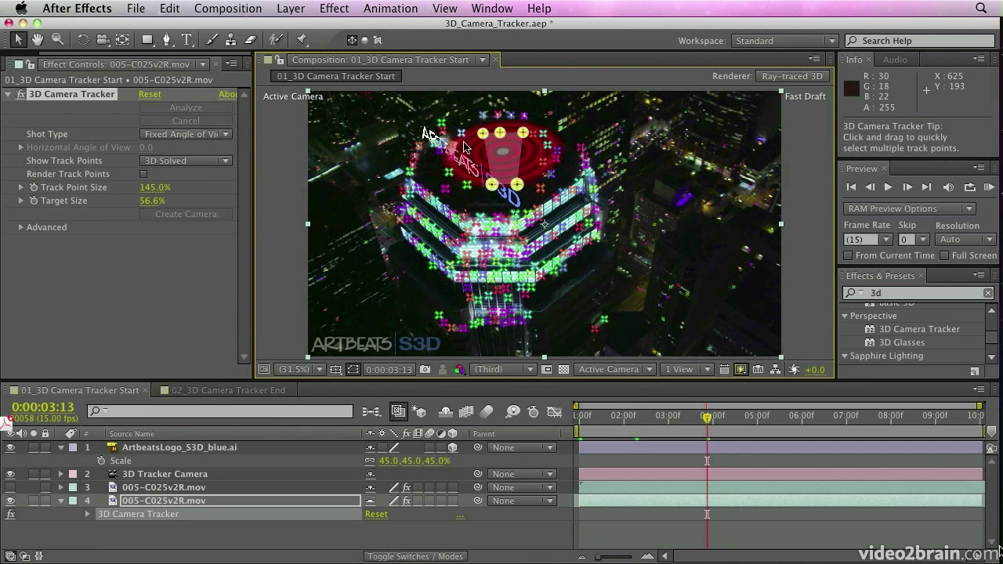
pyautogui.keyDown('shift'); pyautogui.click(468, 185); pyautogui.keyUp('shift')
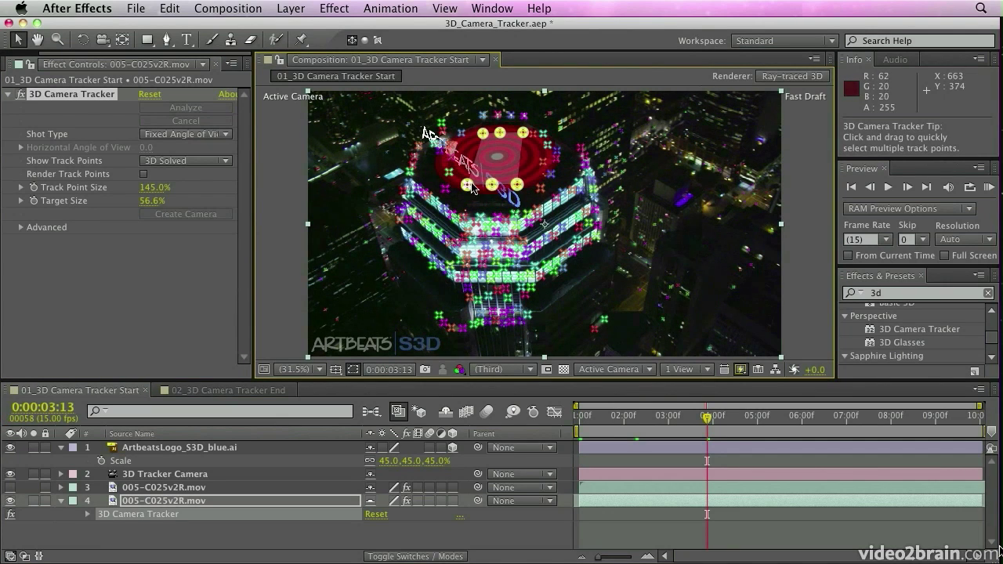
pyautogui.keyDown('shift'); pyautogui.click(540, 188); pyautogui.keyUp('shift')
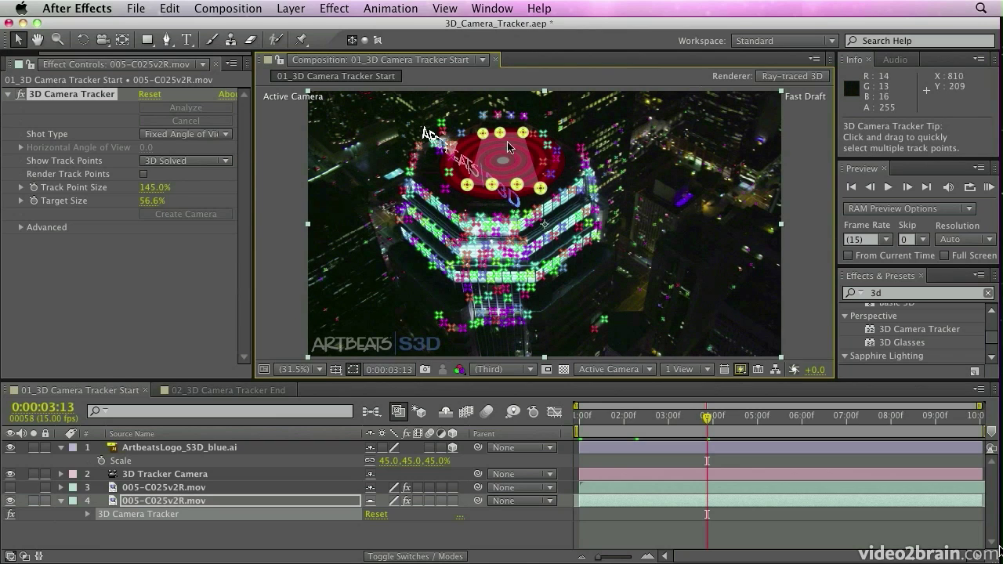
pyautogui.keyDown('shift'); pyautogui.click(450, 145); pyautogui.keyUp('shift')
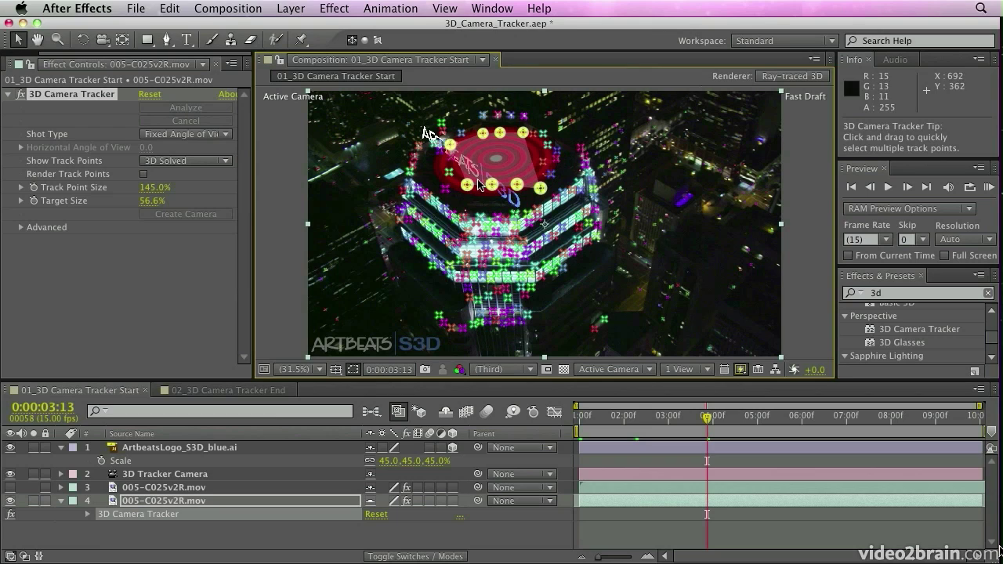
pyautogui.rightClick(500, 162)
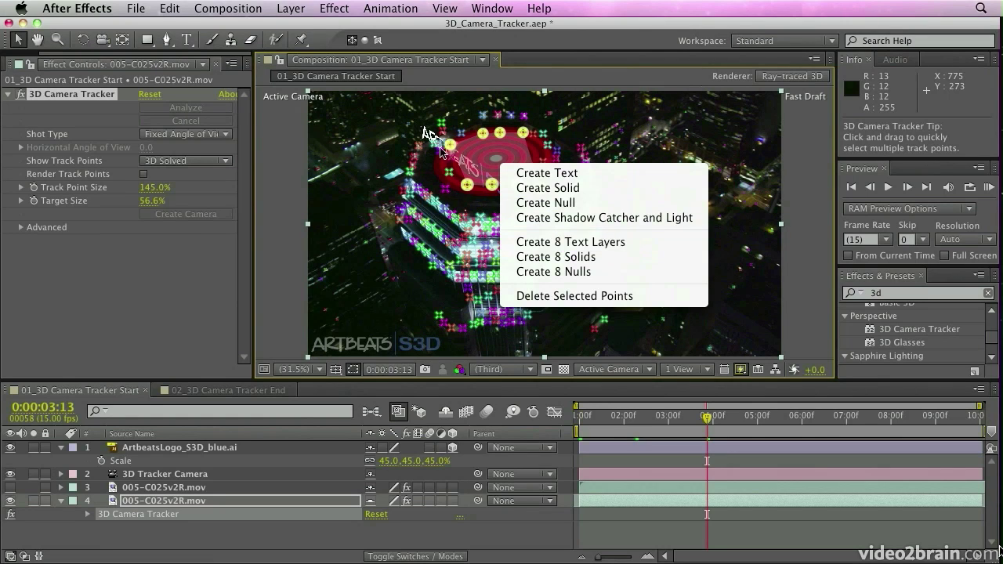
pyautogui.click(989, 187)
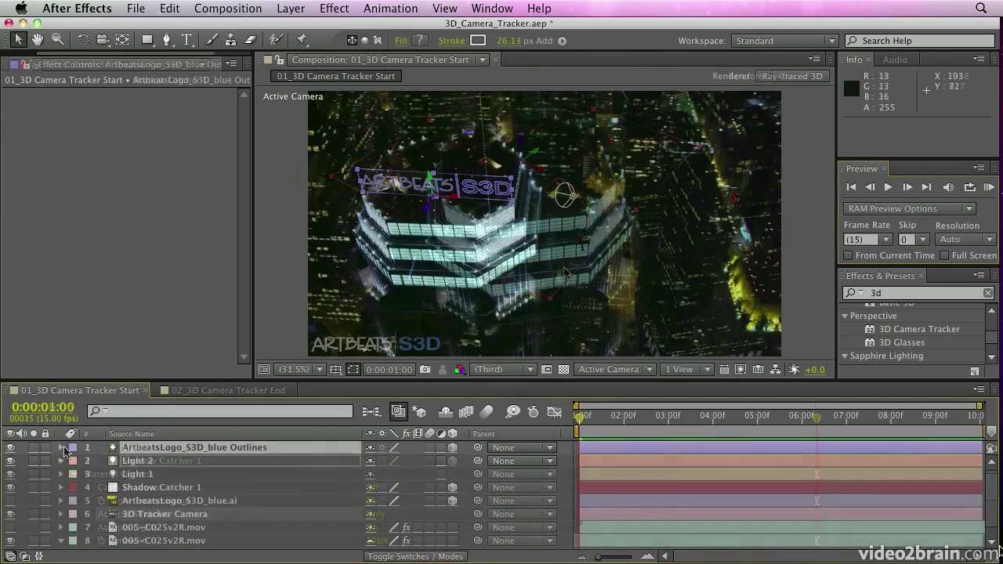
# Step: Set the ARTBEATS Outlines layer's Extrusion Depth to 56 and move the playhead later in the shot
pyautogui.click(61, 449)
pyautogui.click(75, 488)
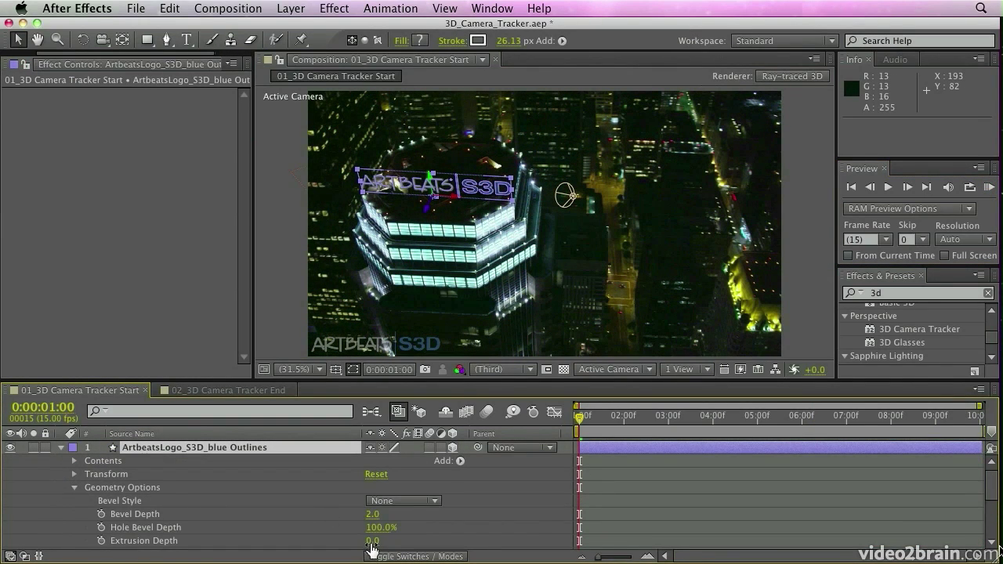
pyautogui.moveTo(368, 541); pyautogui.dragTo(410, 540)
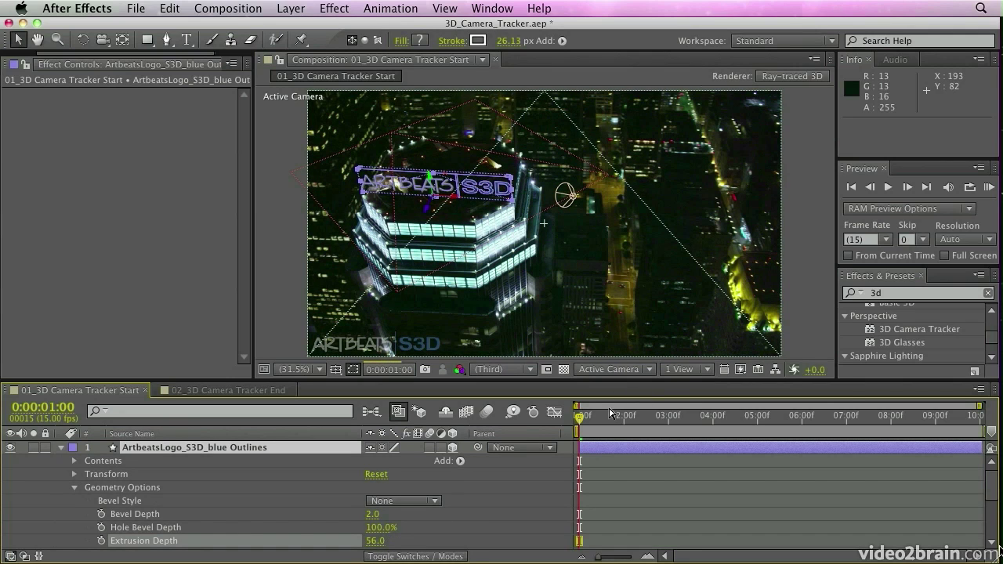
pyautogui.moveTo(610, 413); pyautogui.dragTo(719, 424)
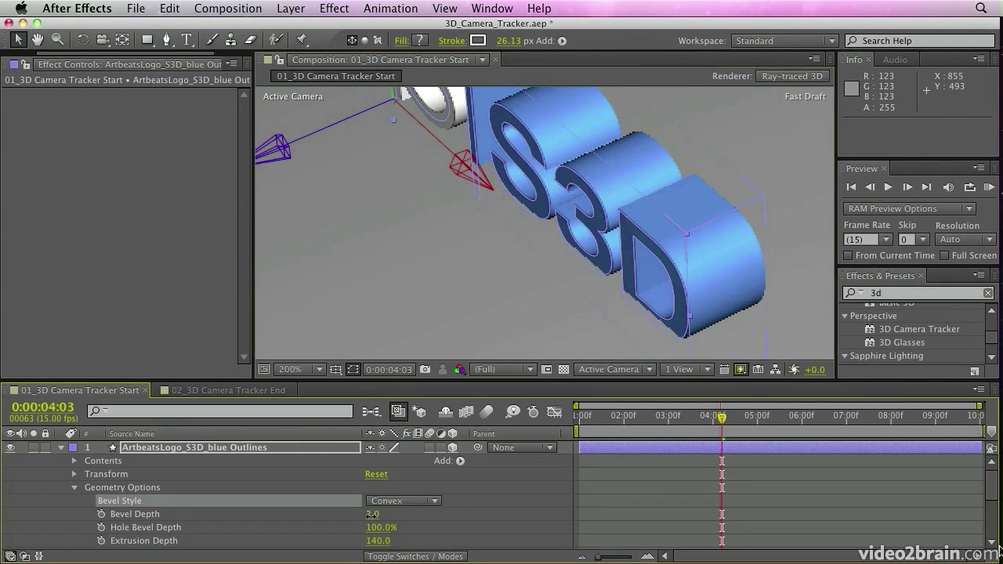
# Step: Set the logo's Bevel Depth to 10 and return the current time to one second
pyautogui.click(373, 515)
pyautogui.moveTo(373, 515); pyautogui.dragTo(440, 520)
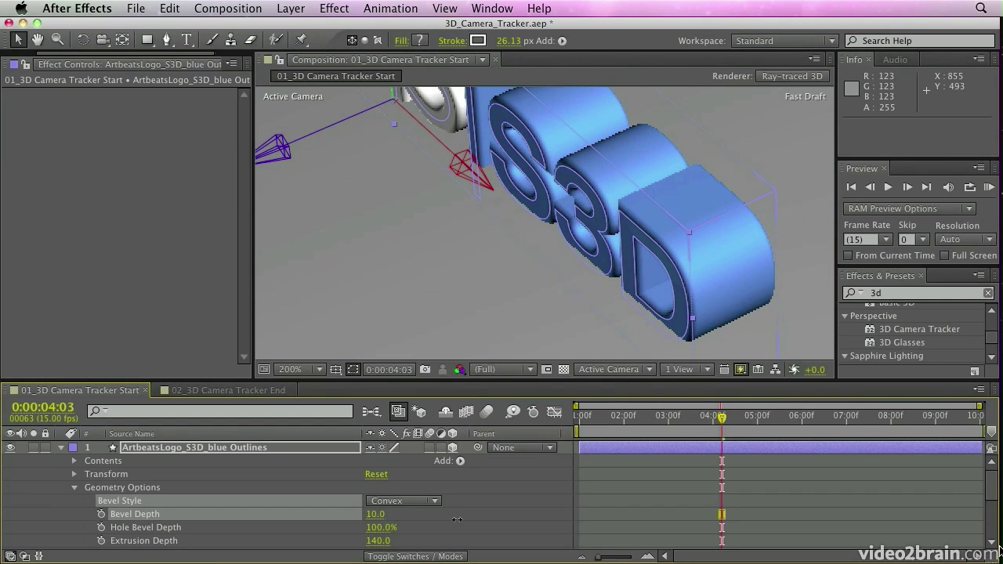
pyautogui.moveTo(721, 430); pyautogui.dragTo(561, 437)
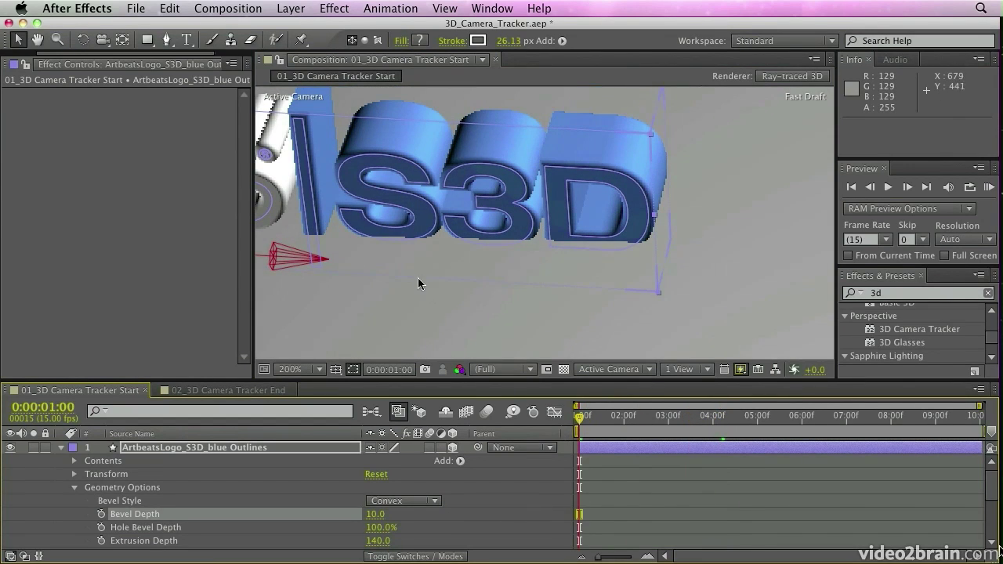
# Step: Pan the view to show the full ARTBEATS text and reduce Hole Bevel Depth to 0%
pyautogui.press('h')
pyautogui.moveTo(417, 283); pyautogui.dragTo(675, 237)
pyautogui.moveTo(418, 175); pyautogui.dragTo(549, 187)
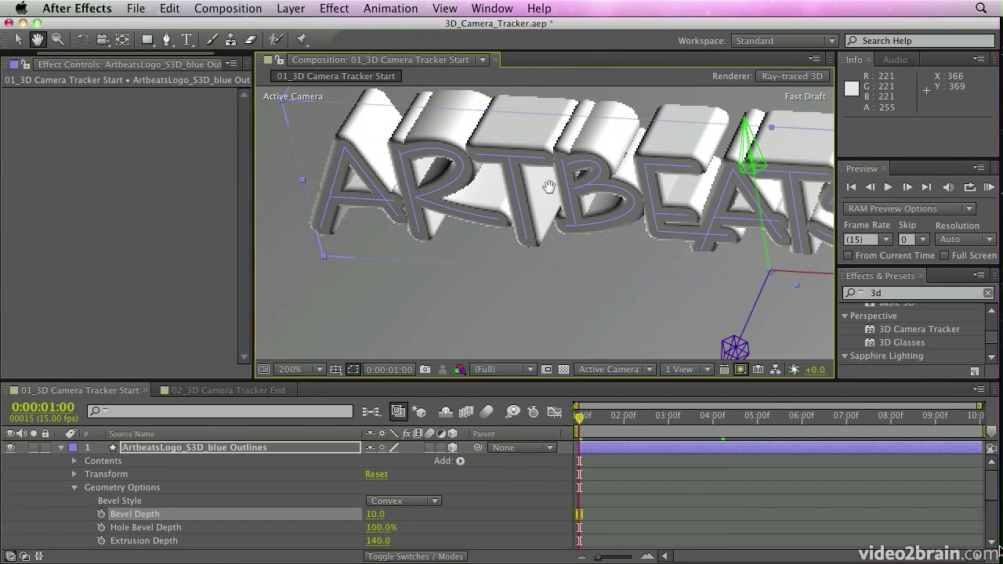
pyautogui.press('v')
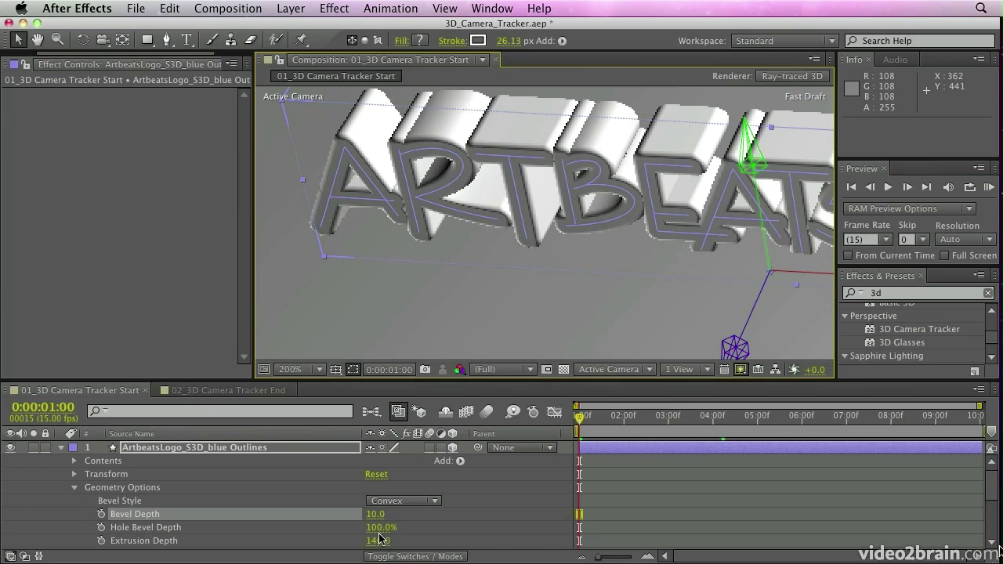
pyautogui.moveTo(379, 527); pyautogui.dragTo(281, 528)
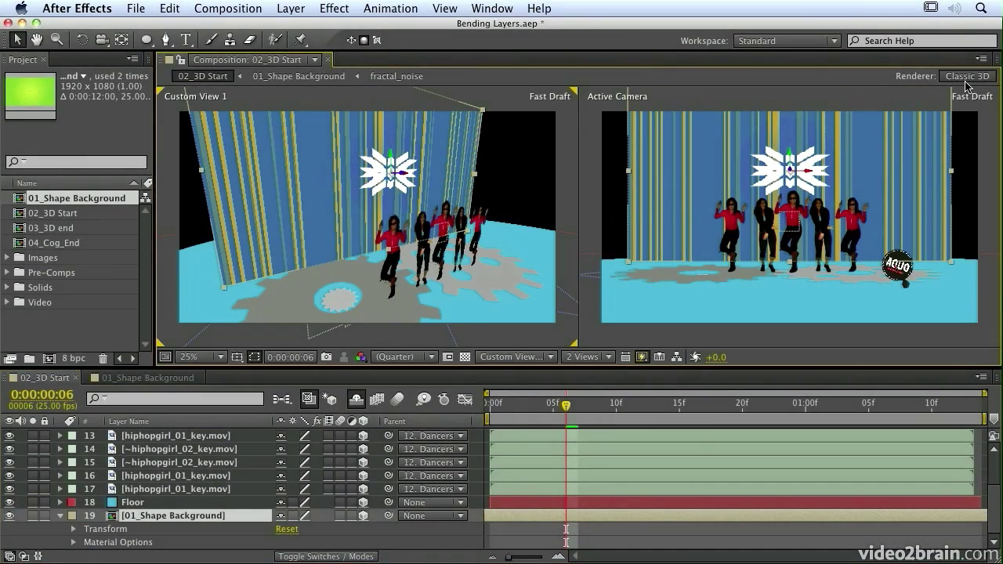
# Step: Switch the composition renderer to Ray-traced 3D
pyautogui.click(966, 77)
pyautogui.click(279, 276)
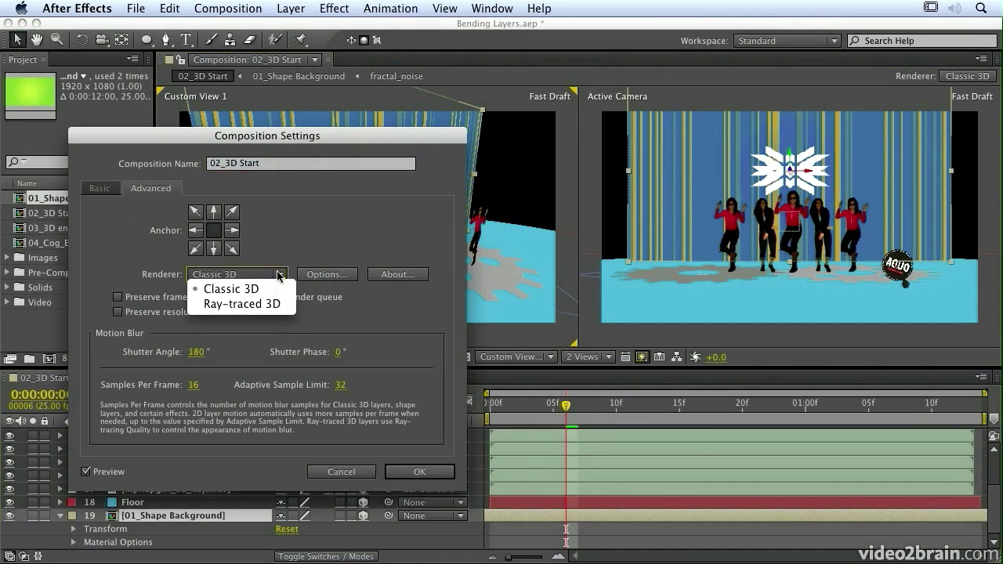
pyautogui.click(276, 302)
pyautogui.click(420, 472)
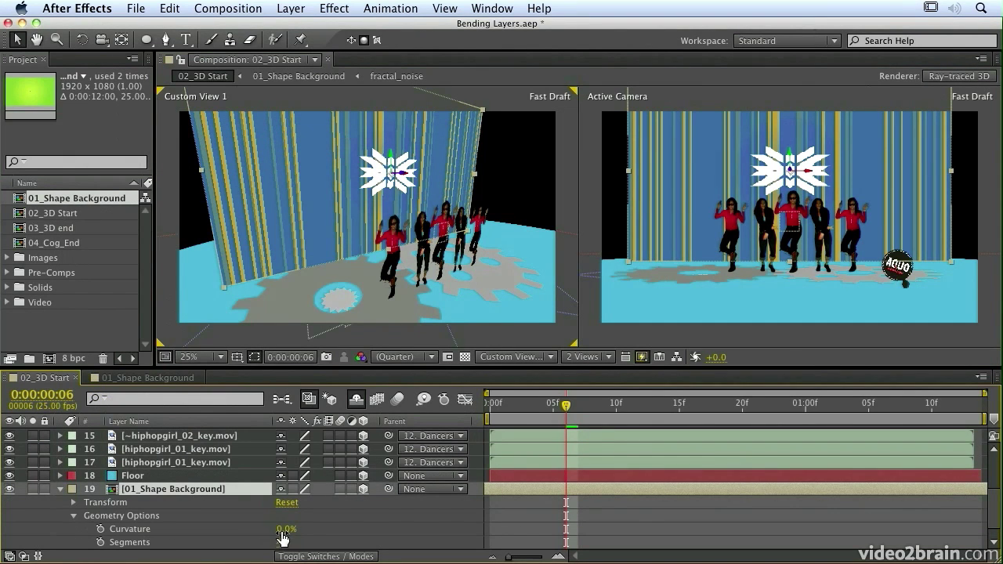
# Step: Curve the background wall to 80% with 10 segments, then advance to frame 18
pyautogui.moveTo(280, 529); pyautogui.dragTo(314, 536)
pyautogui.click(280, 542)
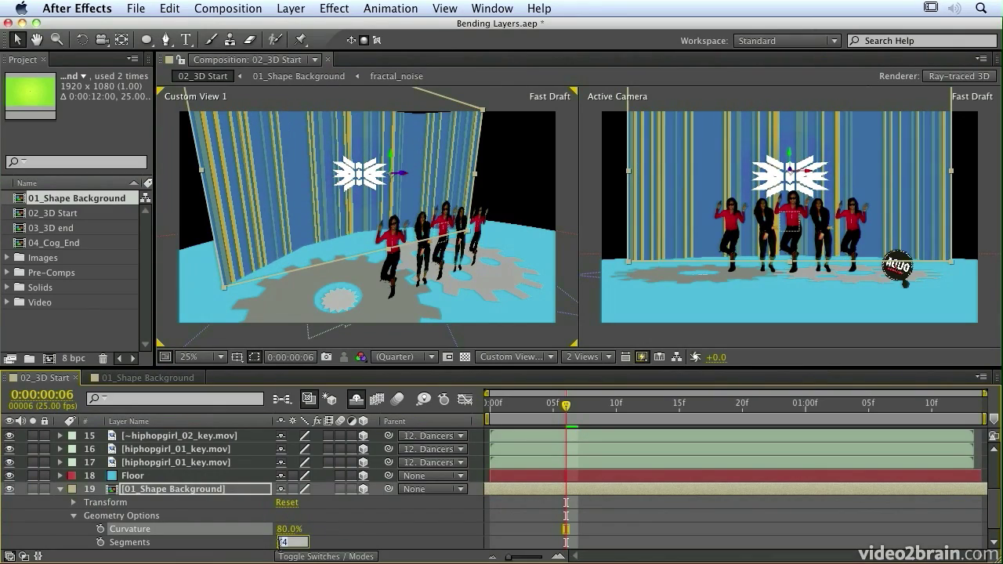
pyautogui.press('Return')
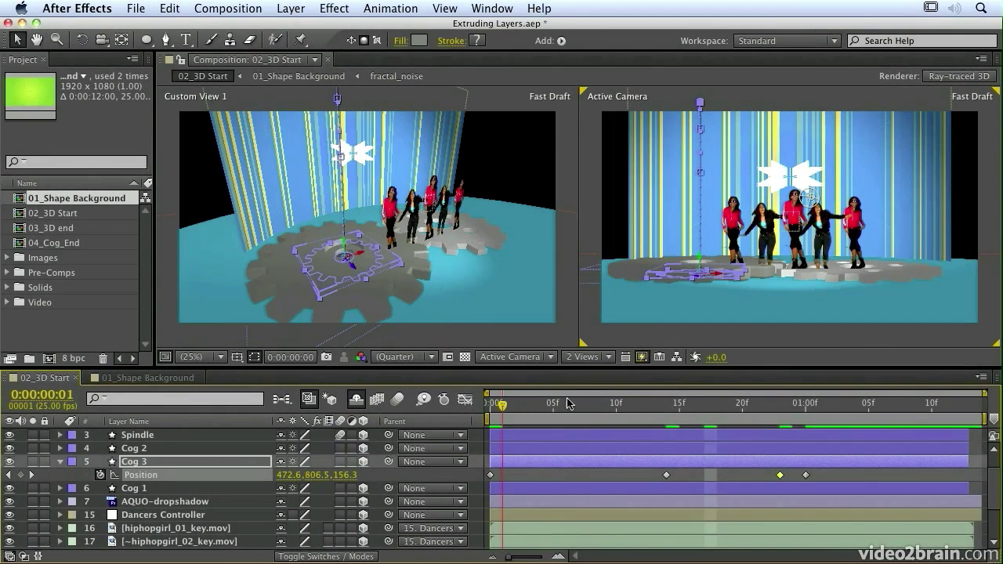
pyautogui.moveTo(570, 404); pyautogui.dragTo(718, 390)
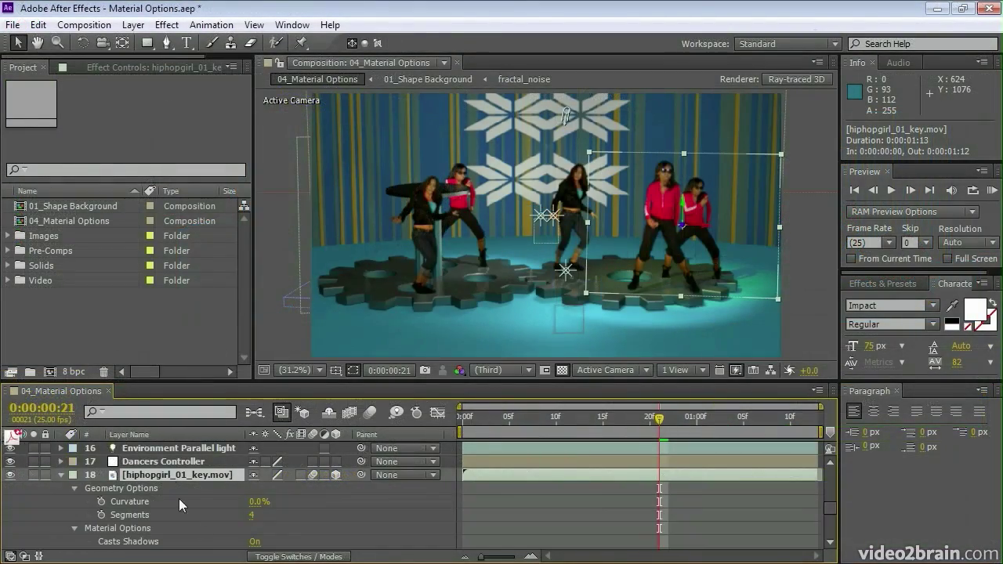
# Step: Turn on Appears in Reflections for the 01_Shape Background layer
pyautogui.scroll(-4, 199, 519)
pyautogui.scroll(3, 199, 520)
pyautogui.click(199, 515)
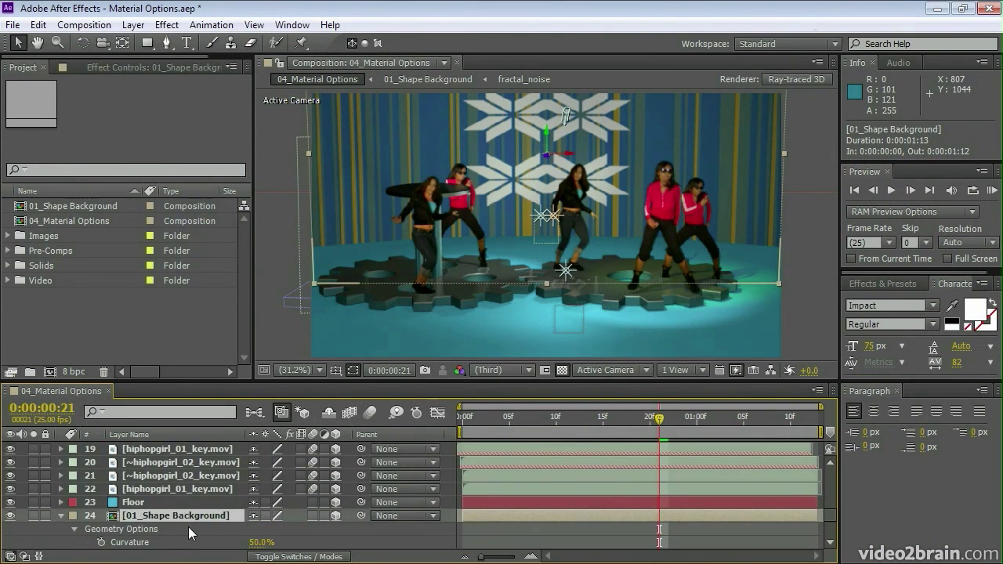
pyautogui.scroll(-5, 193, 535)
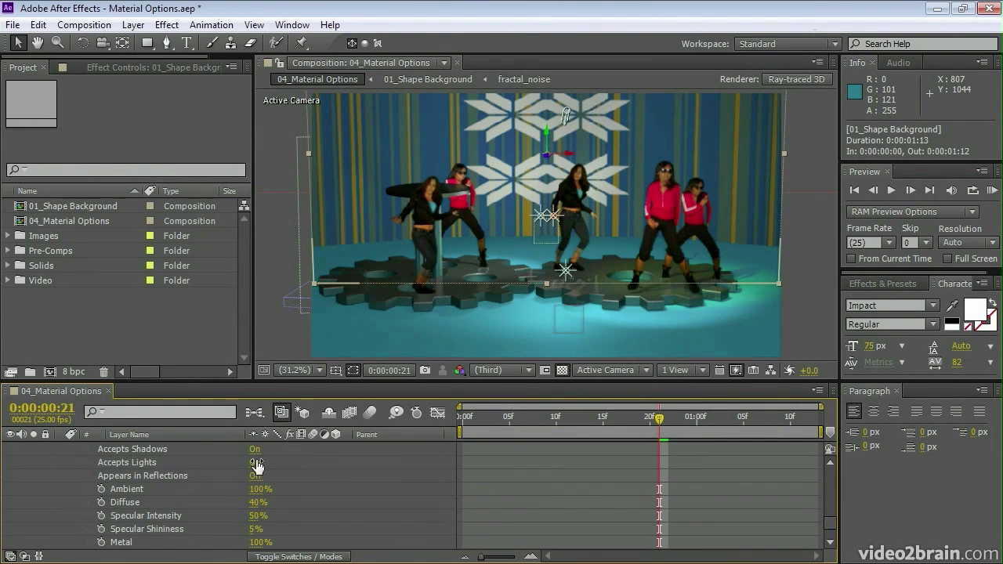
pyautogui.click(255, 476)
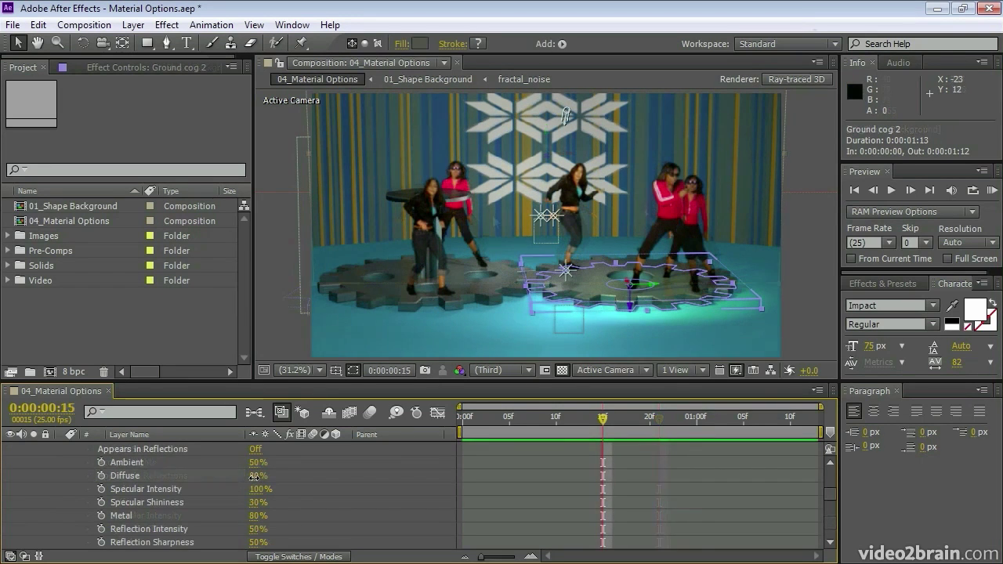
# Step: Set Ground cog 2's Diffuse to 80%, after trying 70, and clear the selection
pyautogui.click(255, 476)
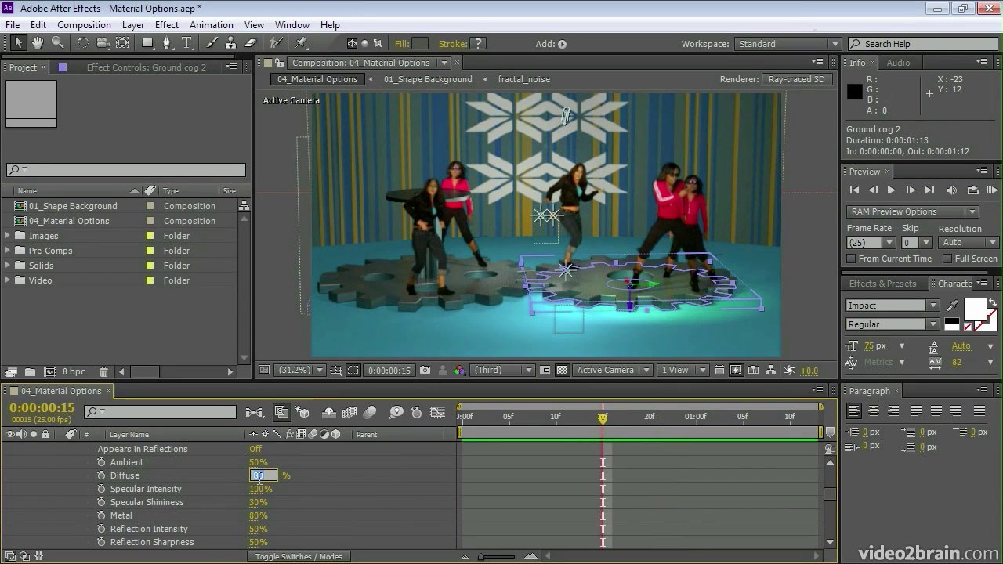
pyautogui.write('70')
pyautogui.press('Return')
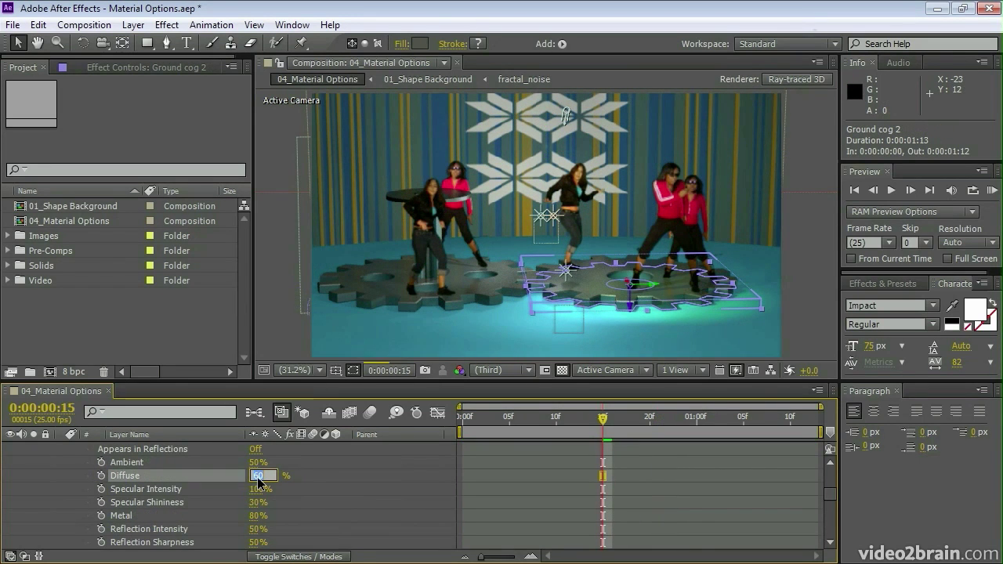
pyautogui.write('80')
pyautogui.press('Return')
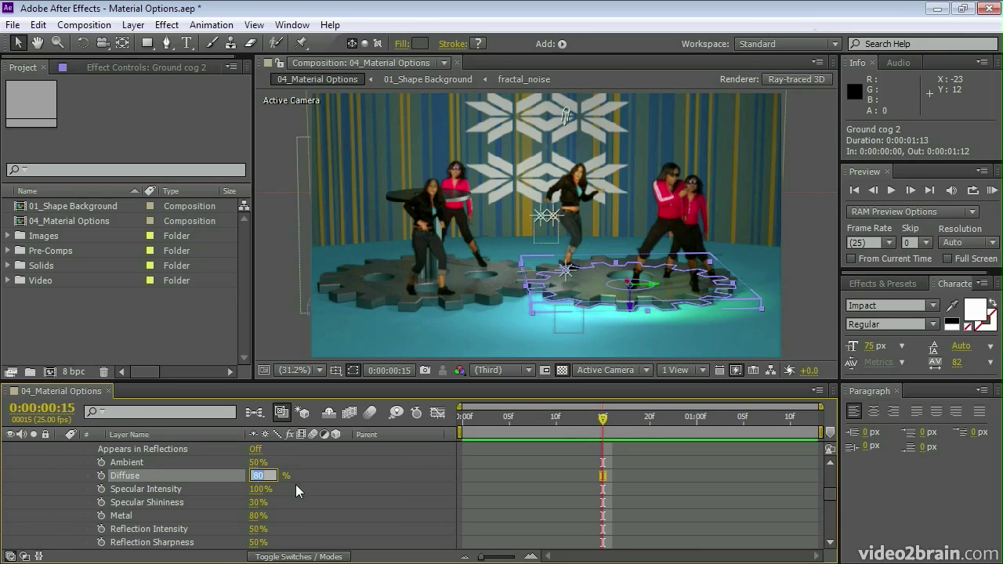
pyautogui.click(312, 520)
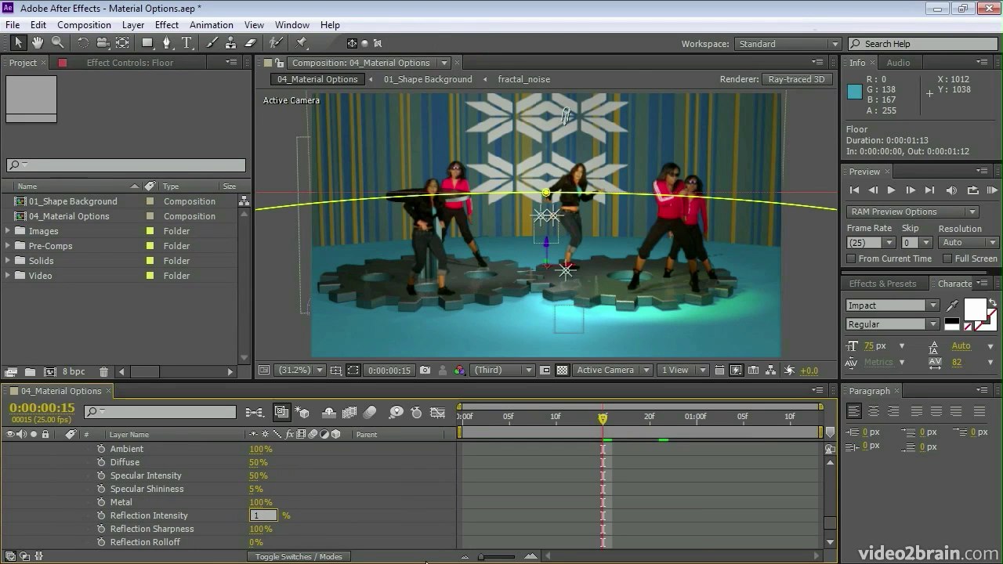
# Step: Set the floor's Reflection Intensity to 50% and Reflection Sharpness to 40%
pyautogui.press('Return')
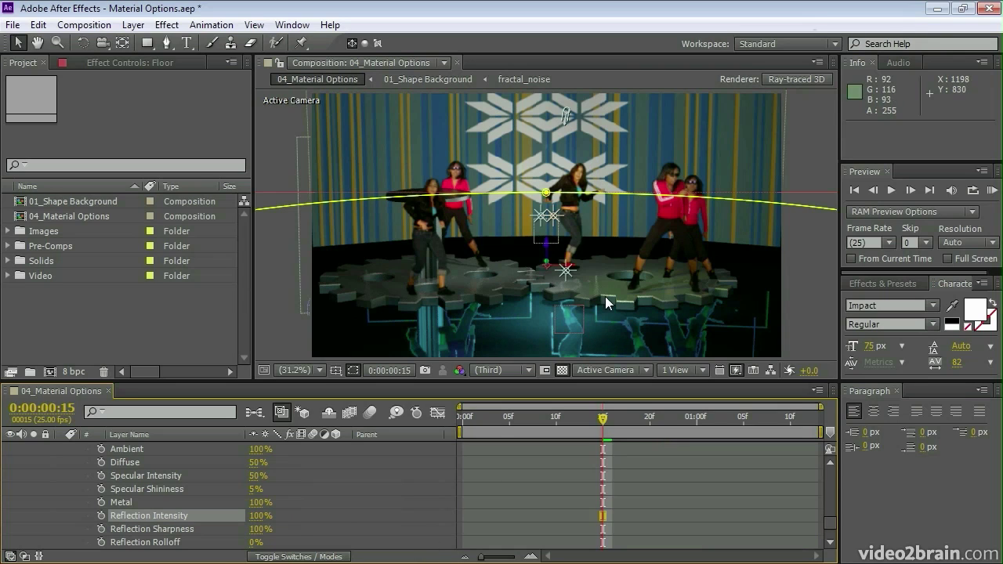
pyautogui.click(256, 516)
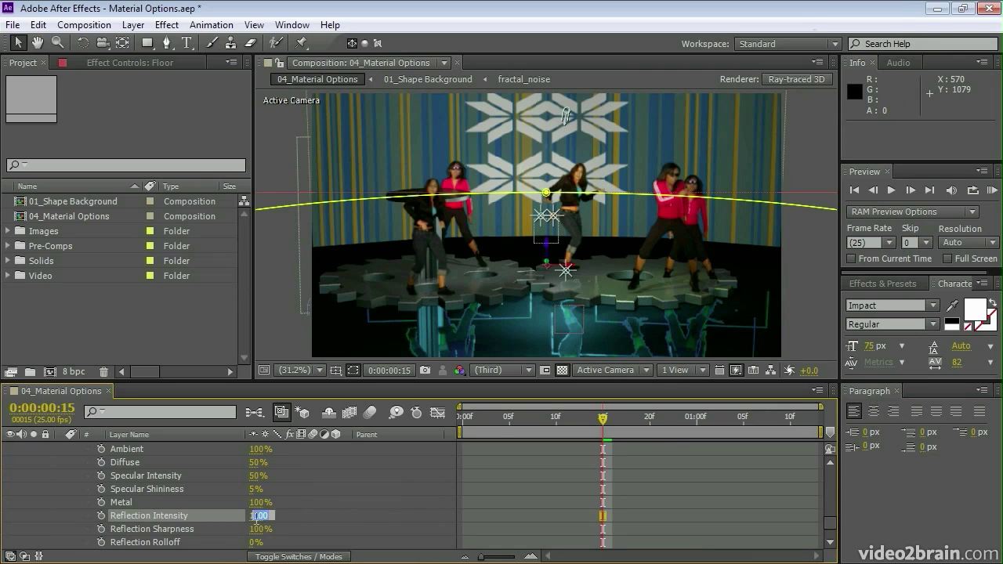
pyautogui.press('Return')
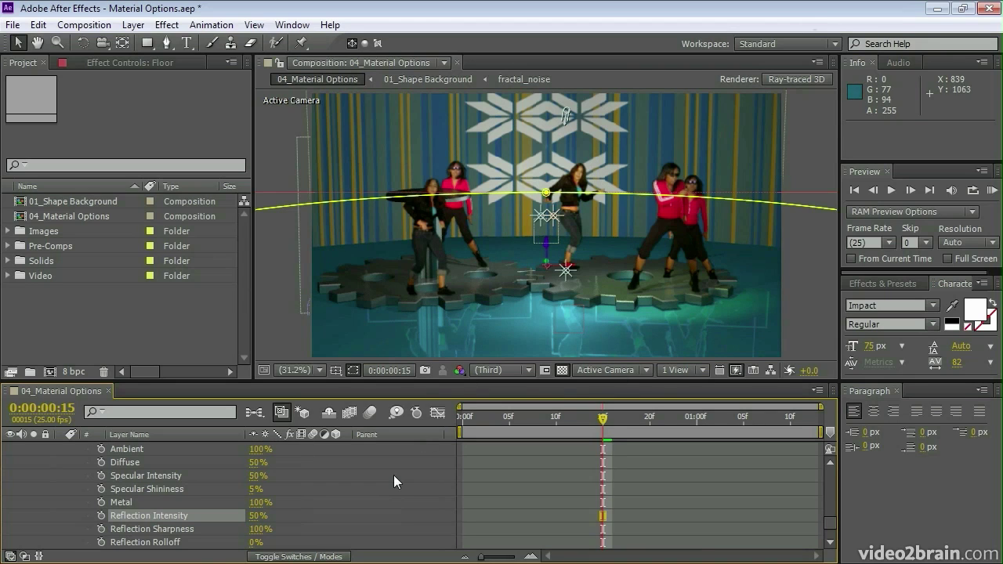
pyautogui.click(261, 528)
pyautogui.write('30')
pyautogui.press('Return')
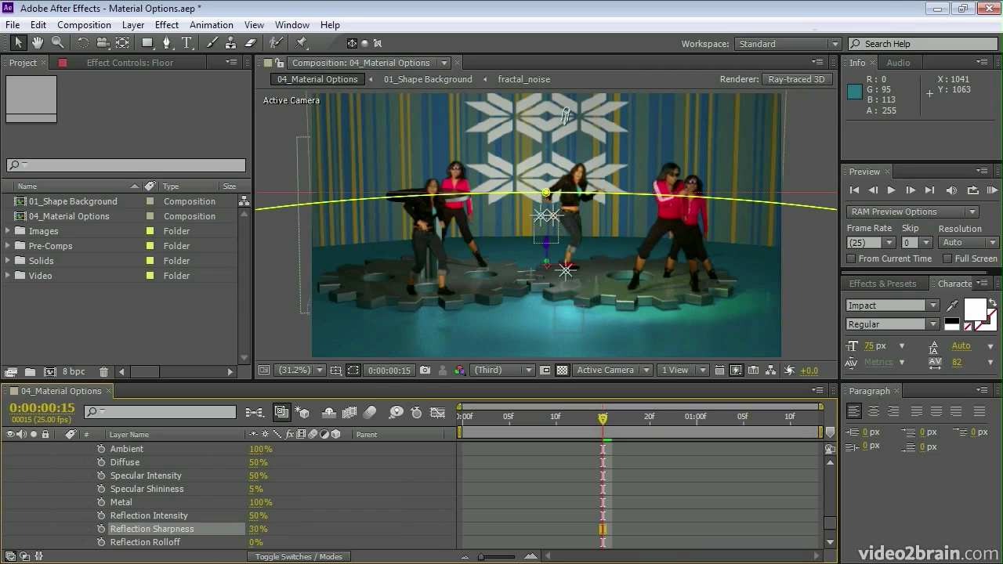
pyautogui.click(257, 529)
pyautogui.write('40')
pyautogui.press('Return')
# Step: At frame 10, set the floor's Specular Intensity to 80% and maximize the viewer
pyautogui.moveTo(571, 428); pyautogui.dragTo(559, 430)
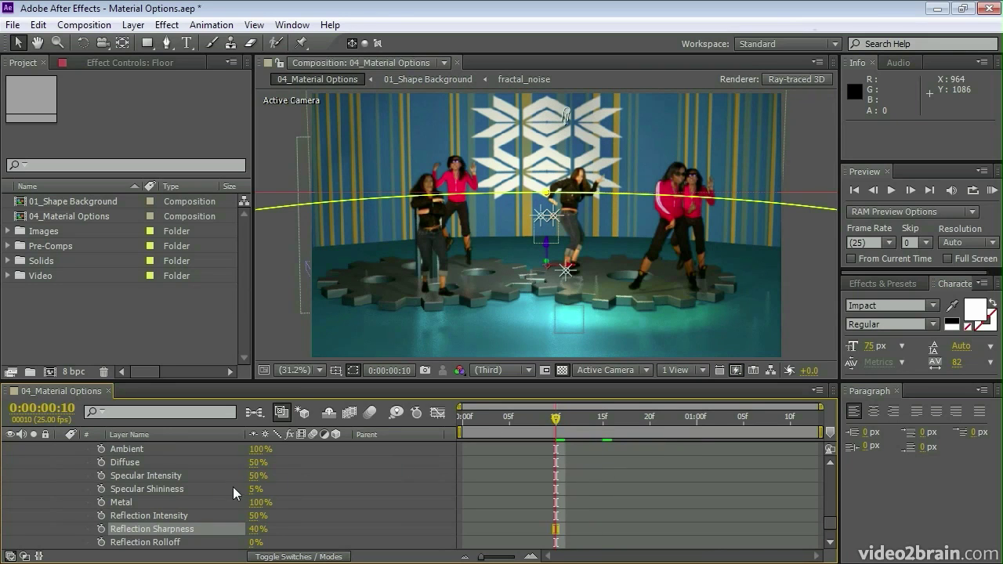
pyautogui.click(258, 477)
pyautogui.write('80')
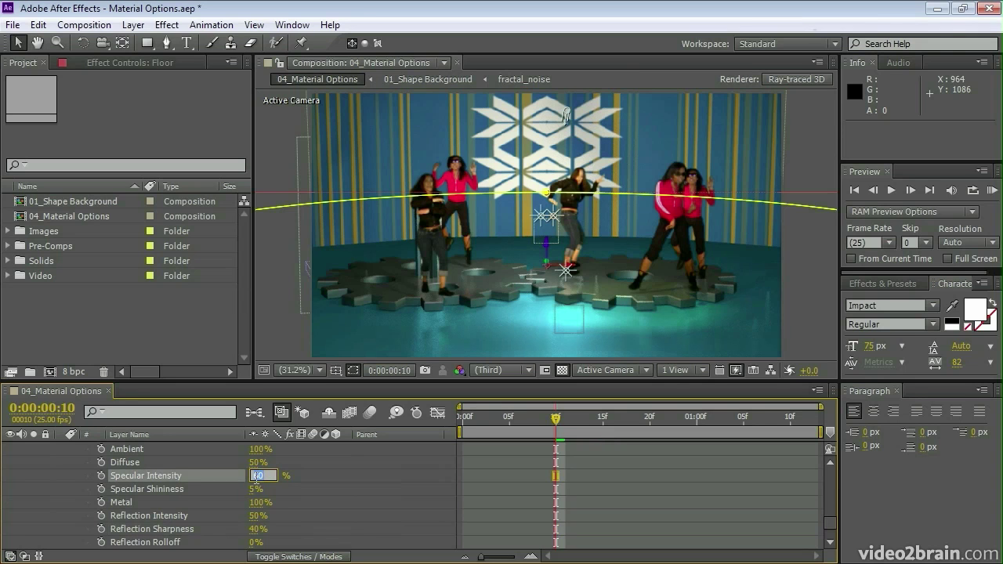
pyautogui.hotkey('shift', 'Up')
pyautogui.press('`')
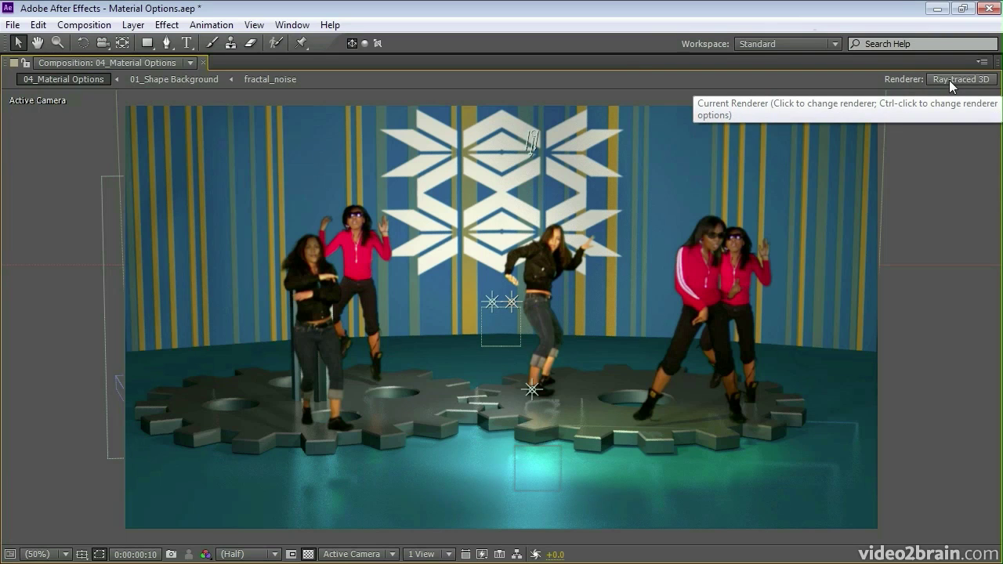
# Step: Set the ray-traced renderer to quality 8 with a Cubic anti-aliasing filter, accepting both dialogs
pyautogui.click(949, 76)
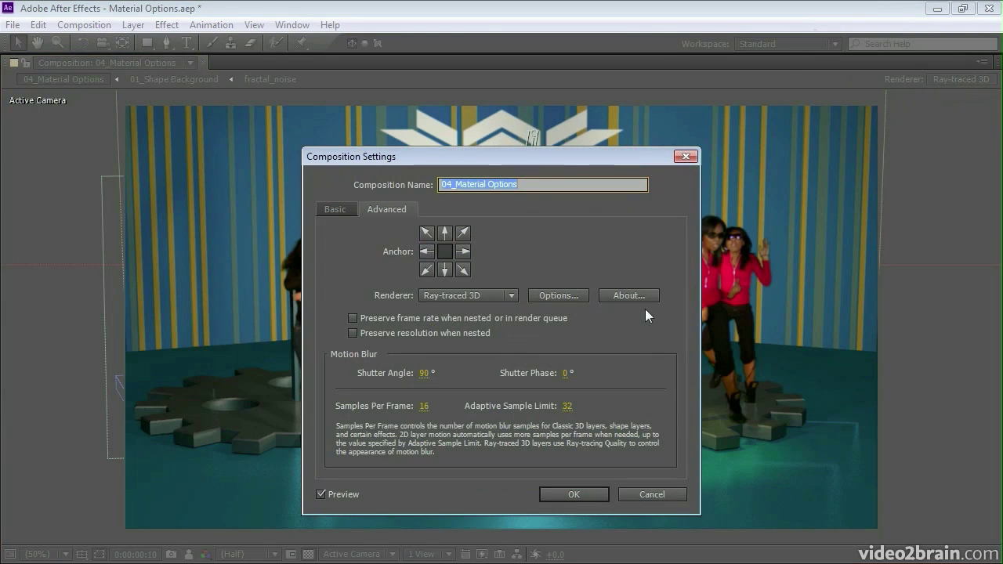
pyautogui.click(562, 292)
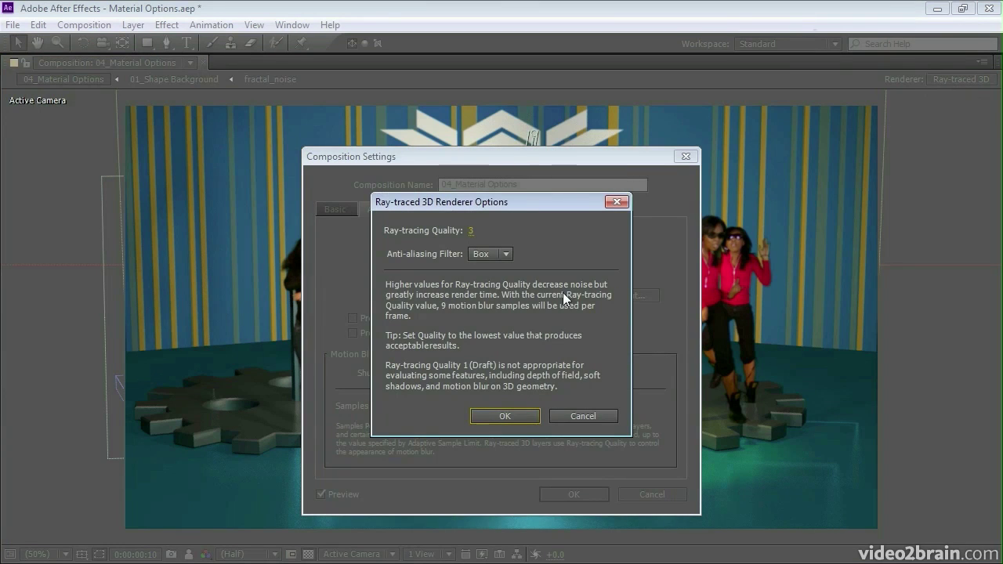
pyautogui.click(470, 233)
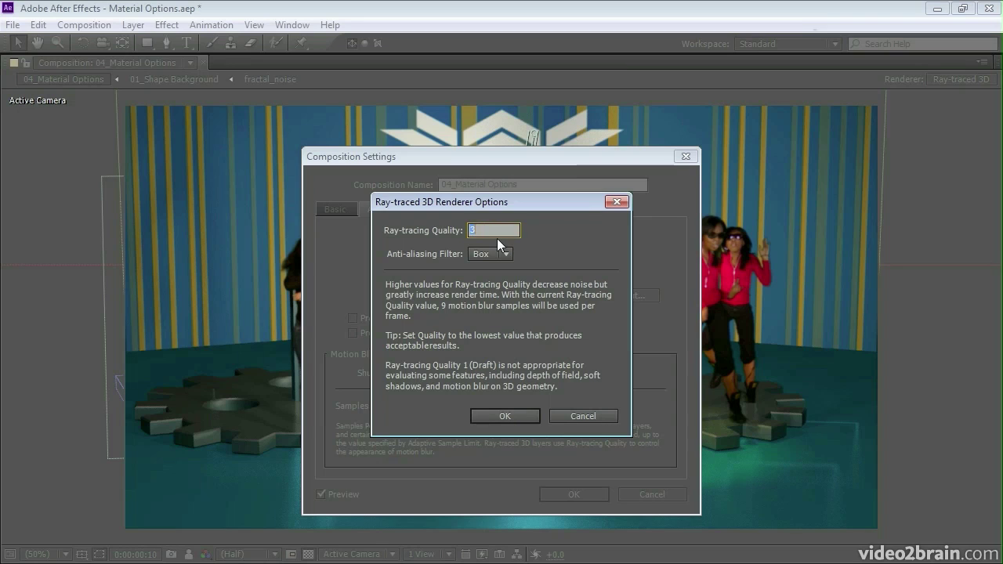
pyautogui.write('8')
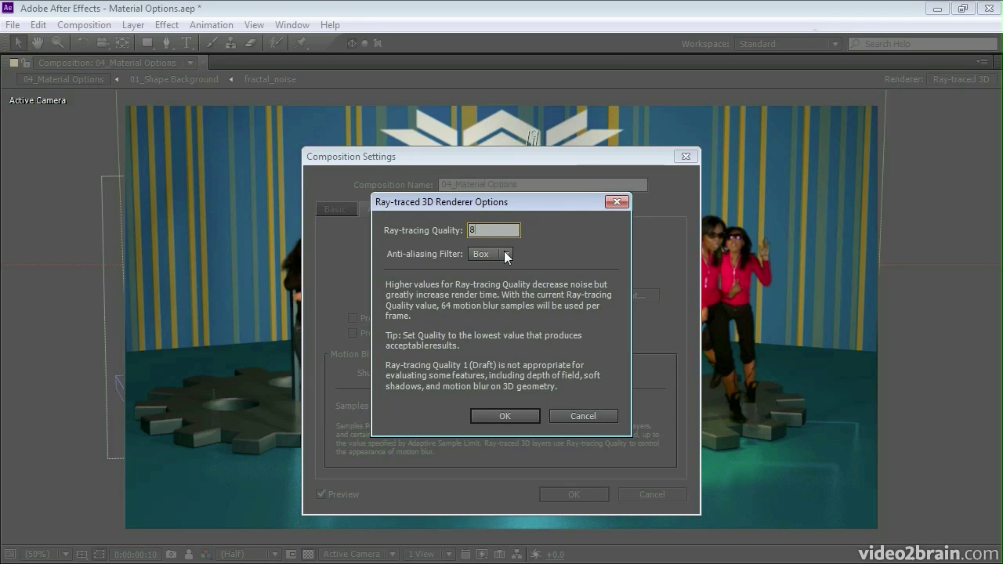
pyautogui.click(505, 252)
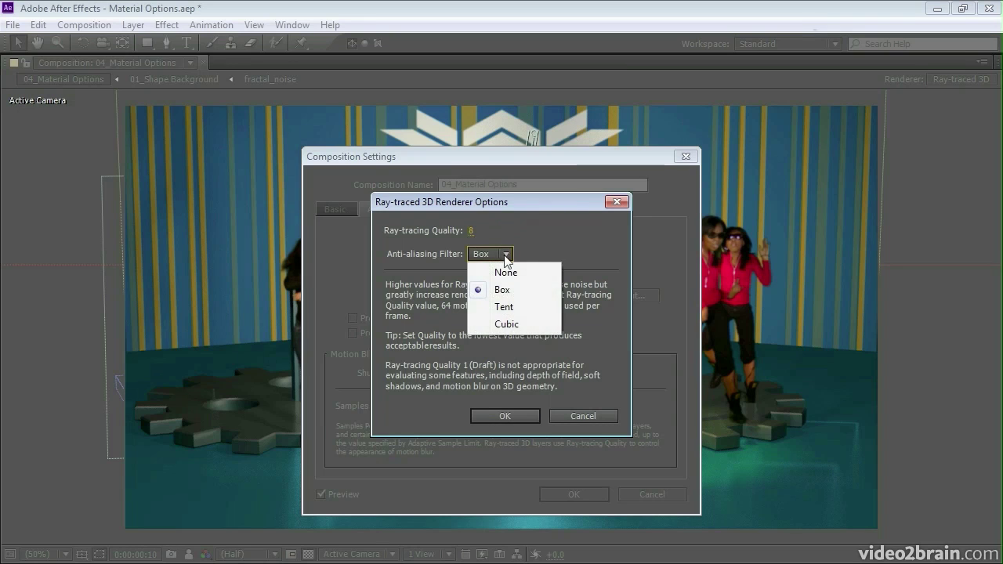
pyautogui.click(517, 326)
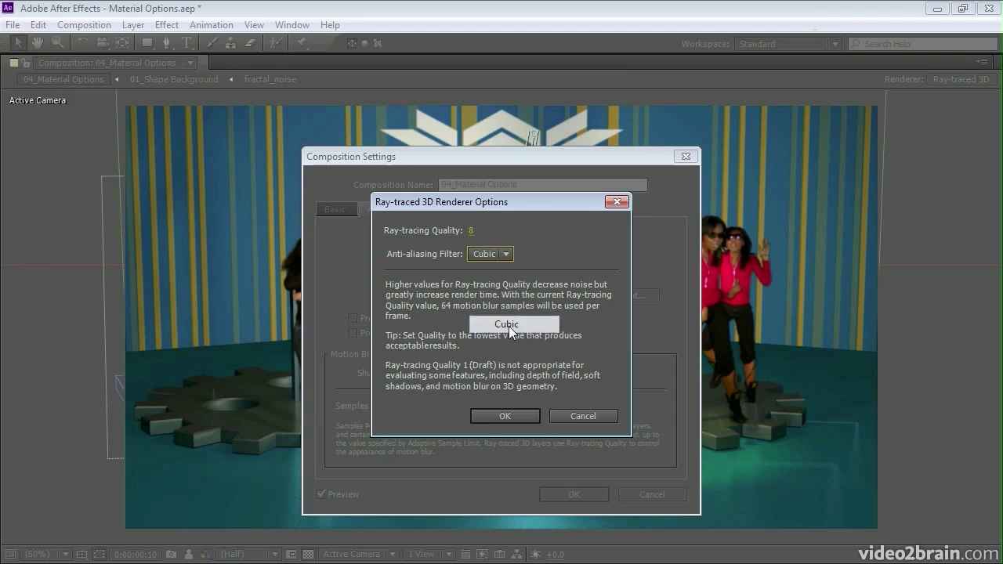
pyautogui.click(510, 418)
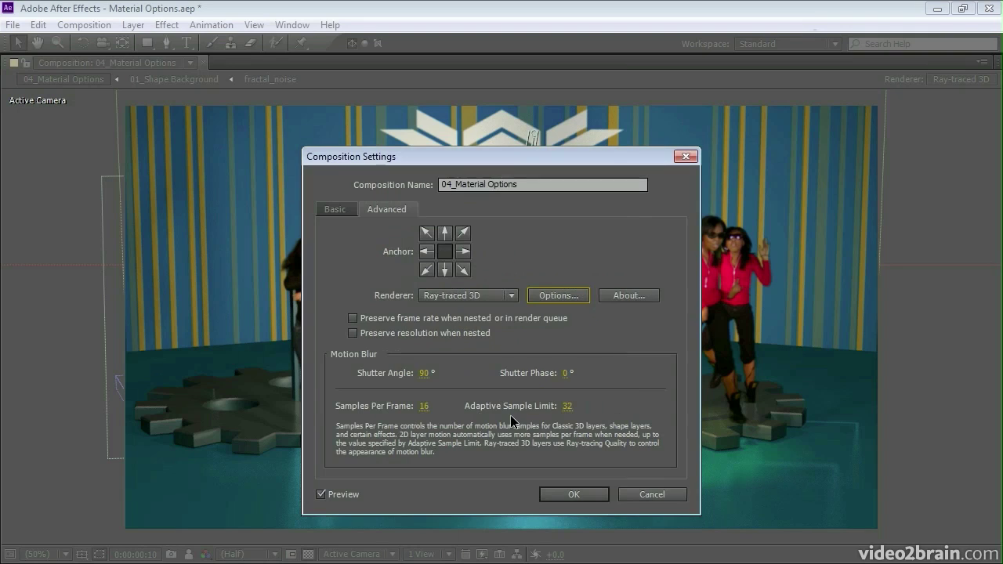
pyautogui.click(574, 494)
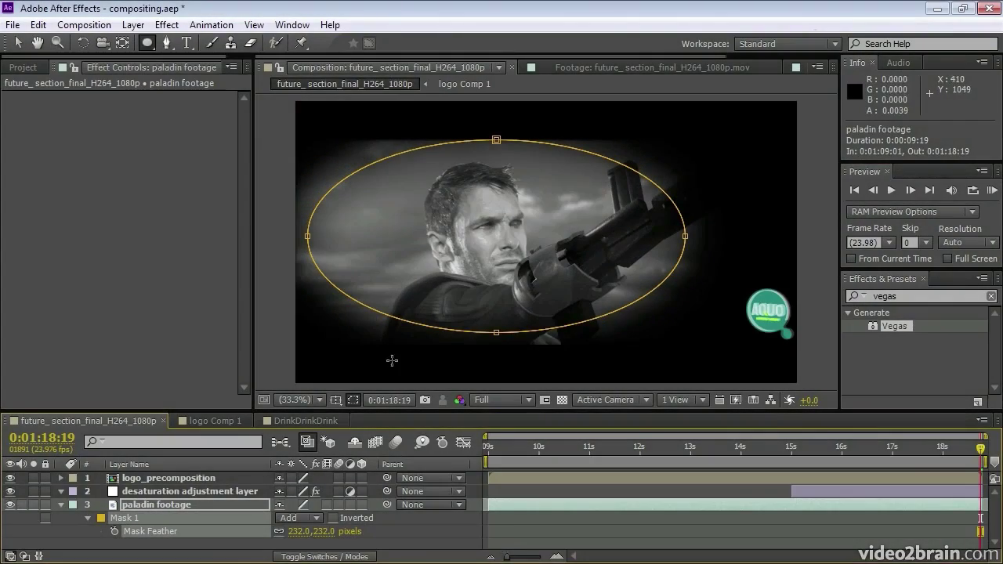
# Step: Switch to the Mask Feather tool and pull the feather inward at the mask's top edge
pyautogui.click(166, 43)
pyautogui.moveTo(167, 49); pyautogui.dragTo(221, 109)
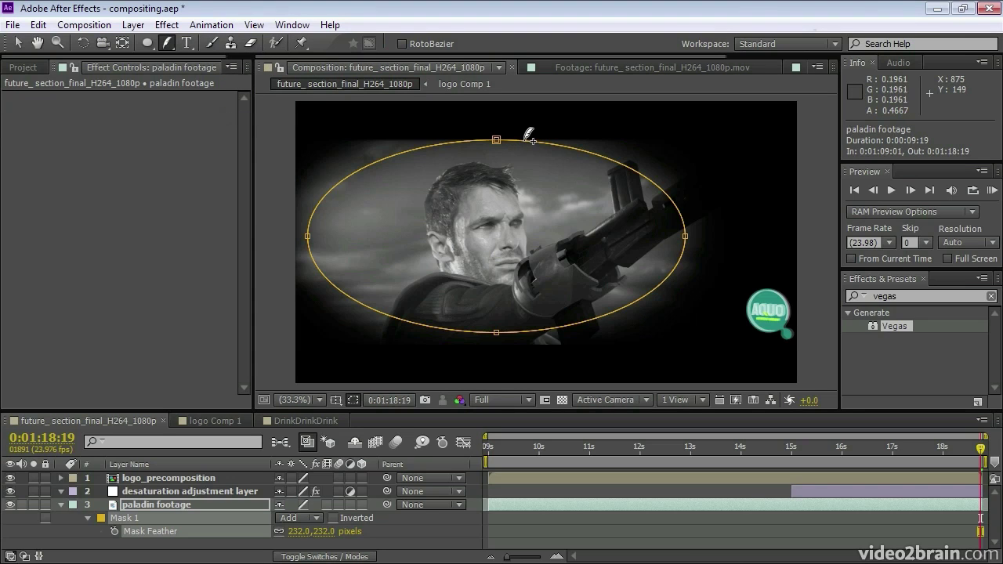
pyautogui.moveTo(523, 142)
pyautogui.mouseDown()
pyautogui.moveTo(516, 164)
pyautogui.moveTo(516, 143)
pyautogui.mouseUp()
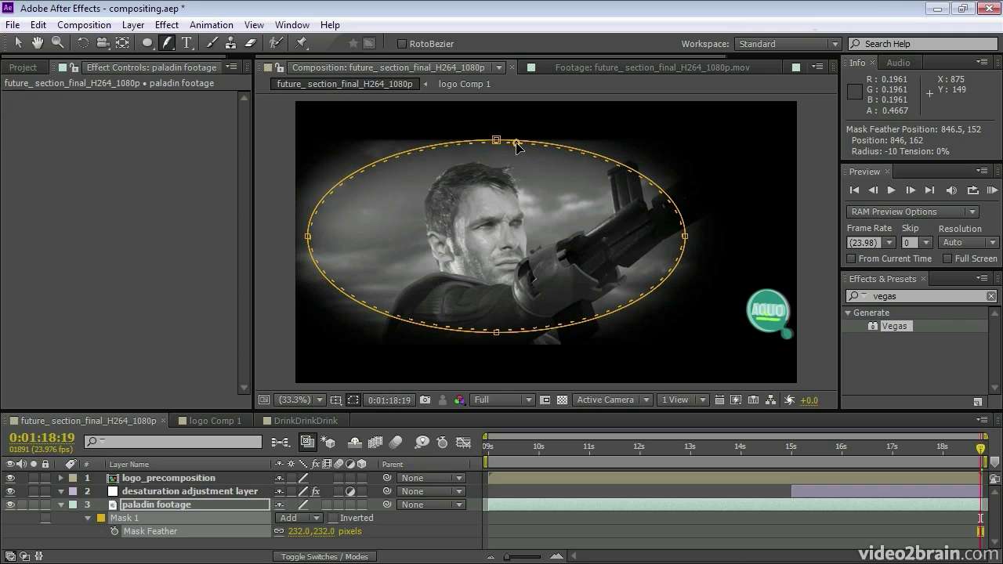
pyautogui.moveTo(516, 143); pyautogui.dragTo(516, 143)
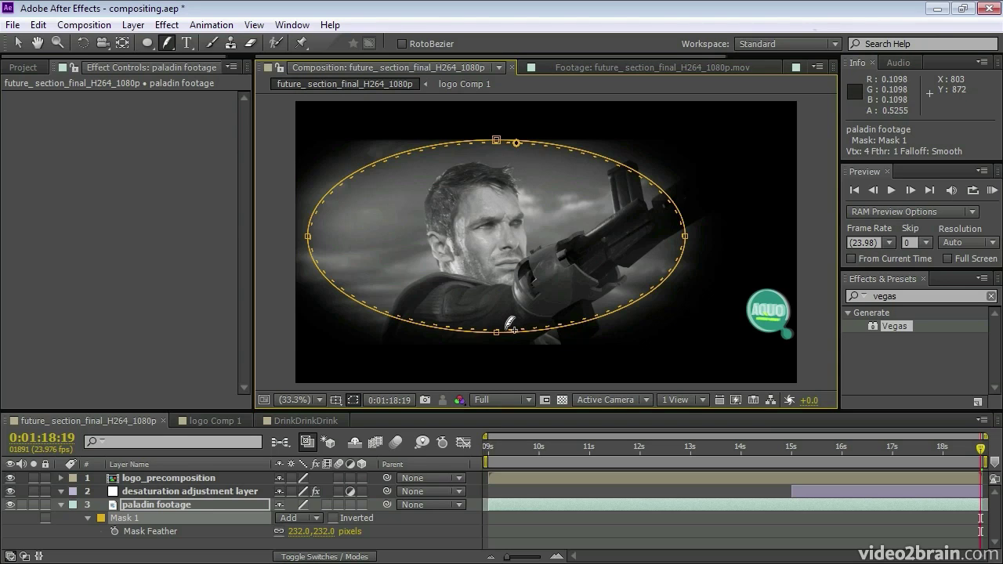
# Step: Add feather points on the bottom, right and left edges, pull them inward, and hide the mask outline
pyautogui.moveTo(513, 325); pyautogui.dragTo(507, 327)
pyautogui.click(685, 251)
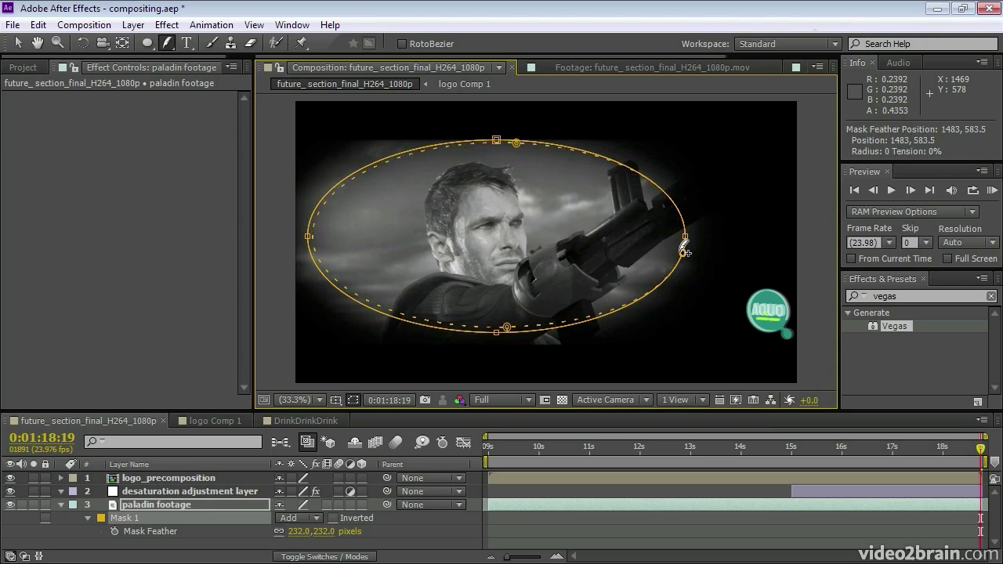
pyautogui.moveTo(685, 252); pyautogui.dragTo(659, 253)
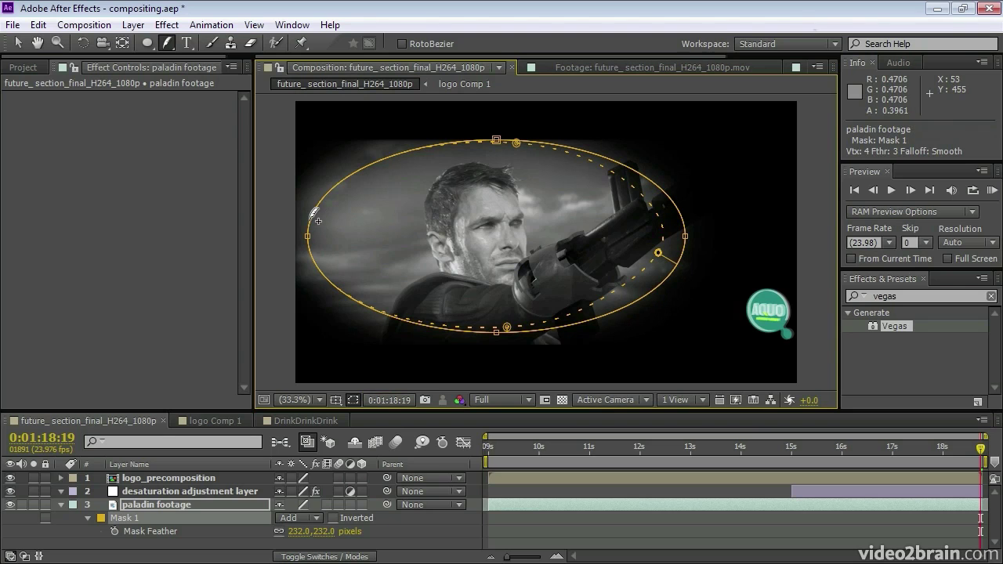
pyautogui.moveTo(312, 222); pyautogui.dragTo(343, 210)
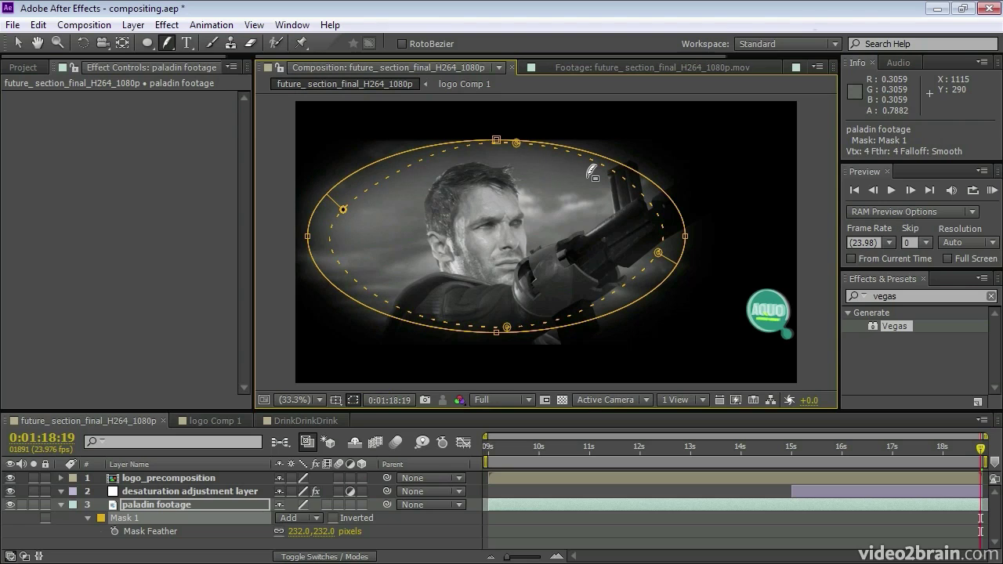
pyautogui.hotkey('ctrl', 'shift', 'h')
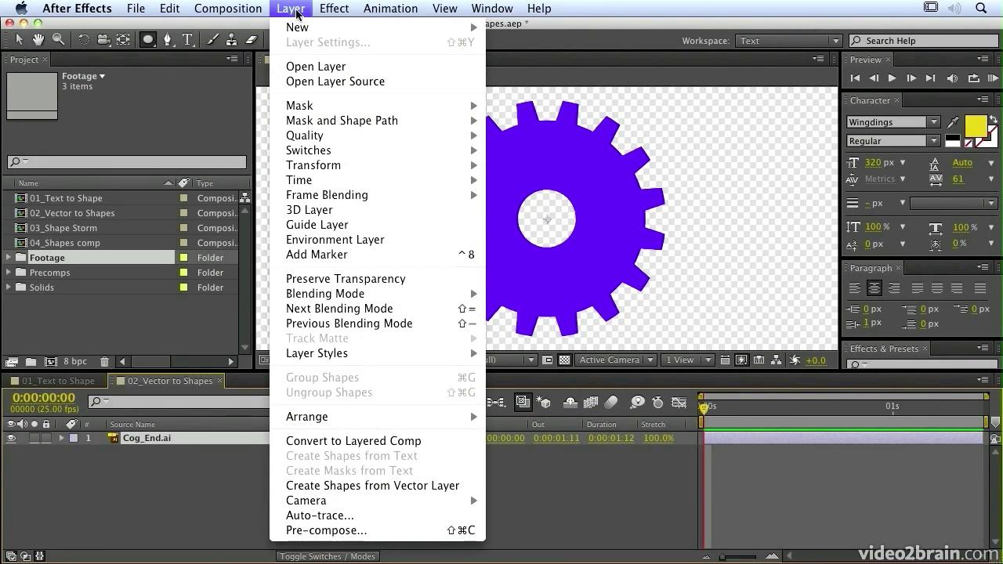
# Step: Convert Cog_End.ai into the Cog_End Outlines shape layer, widen the viewer, and make it 3D
pyautogui.click(346, 489)
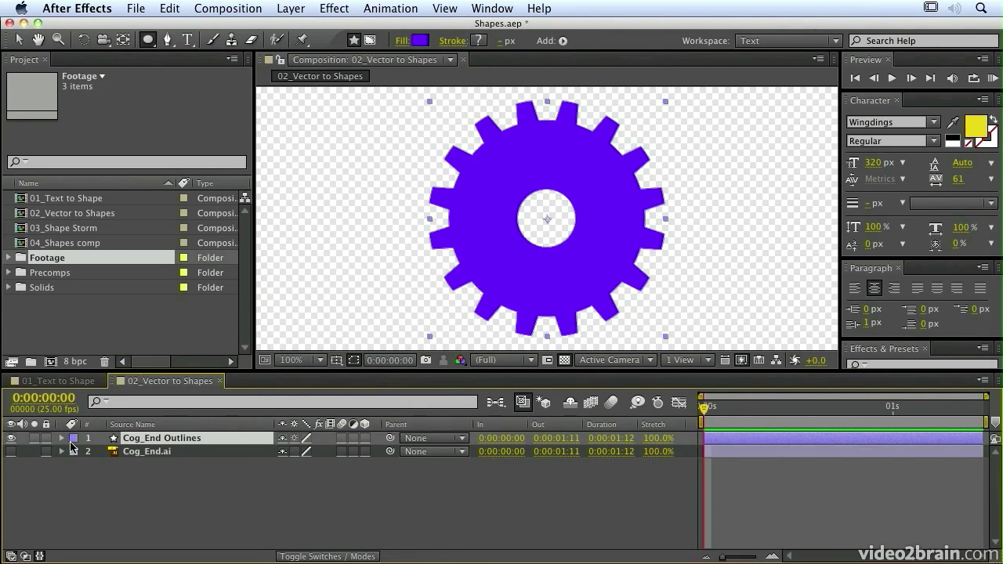
pyautogui.click(62, 439)
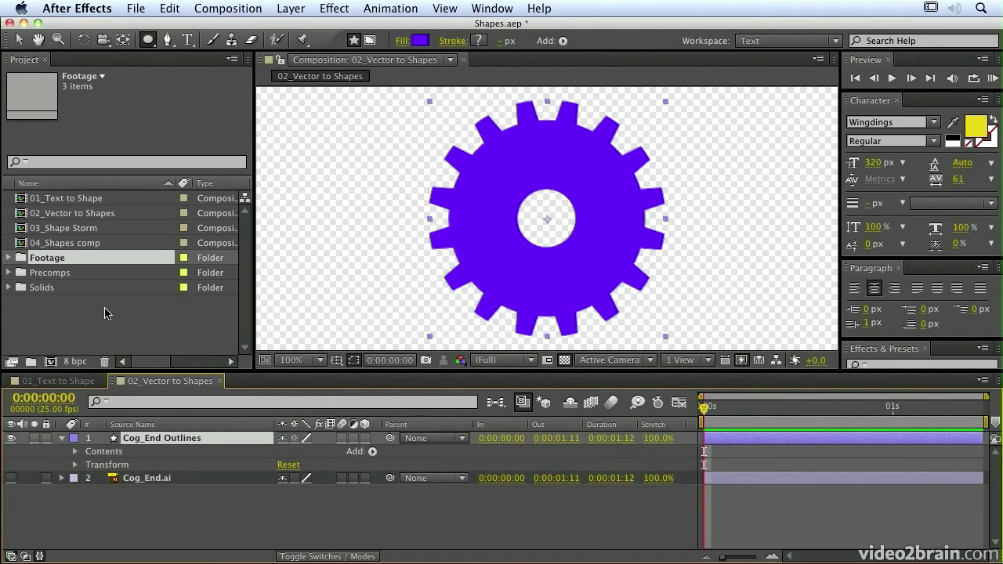
pyautogui.moveTo(254, 315); pyautogui.dragTo(161, 313)
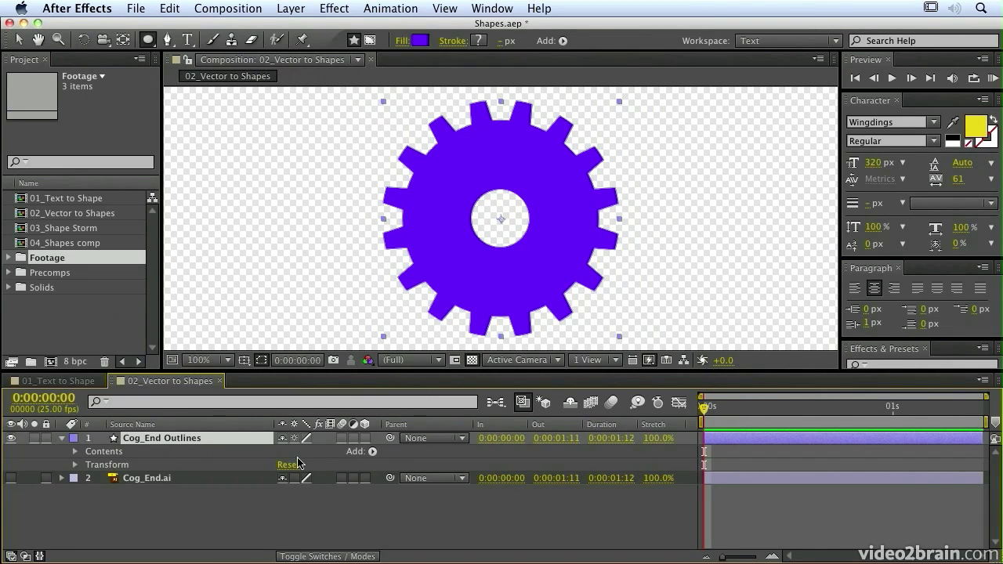
pyautogui.click(366, 438)
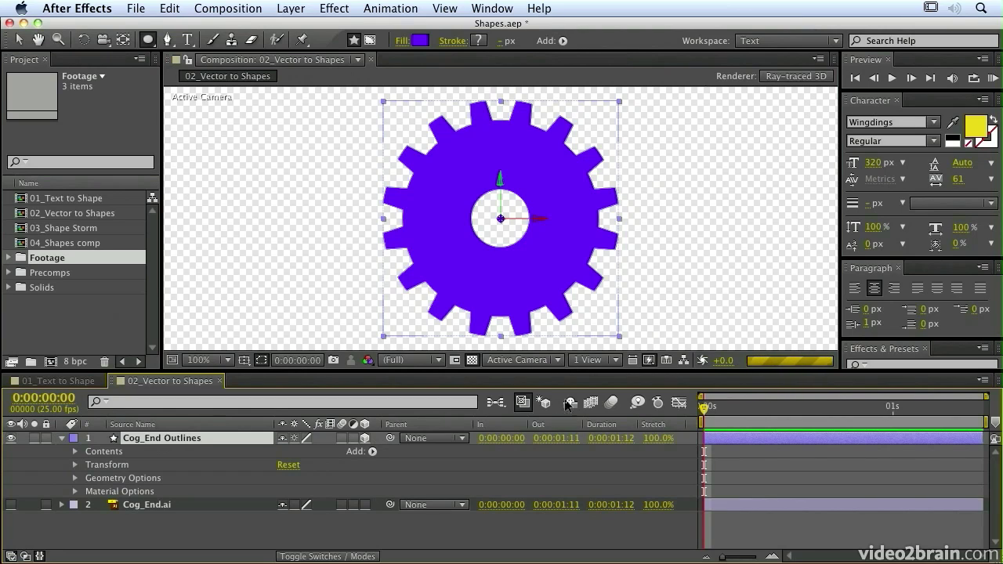
# Step: Switch previews to Fast Draft and extrude the cog to a depth of 76, viewed from Custom View 1
pyautogui.click(650, 361)
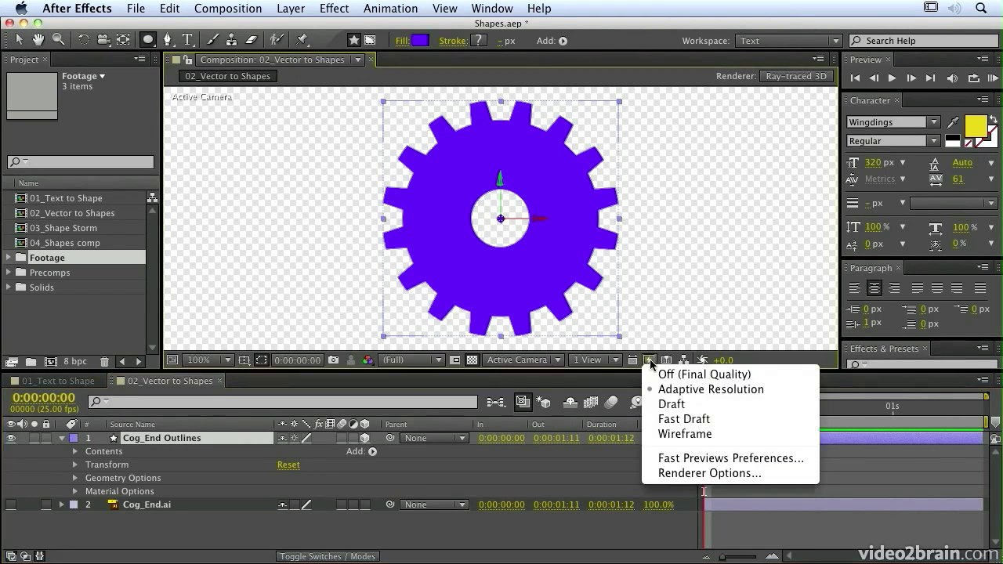
pyautogui.click(670, 421)
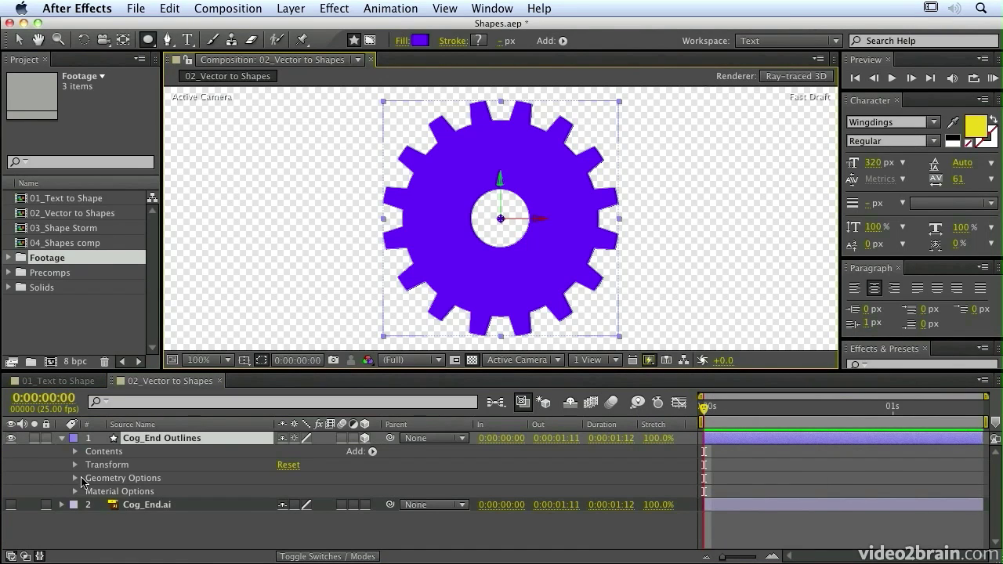
pyautogui.click(76, 478)
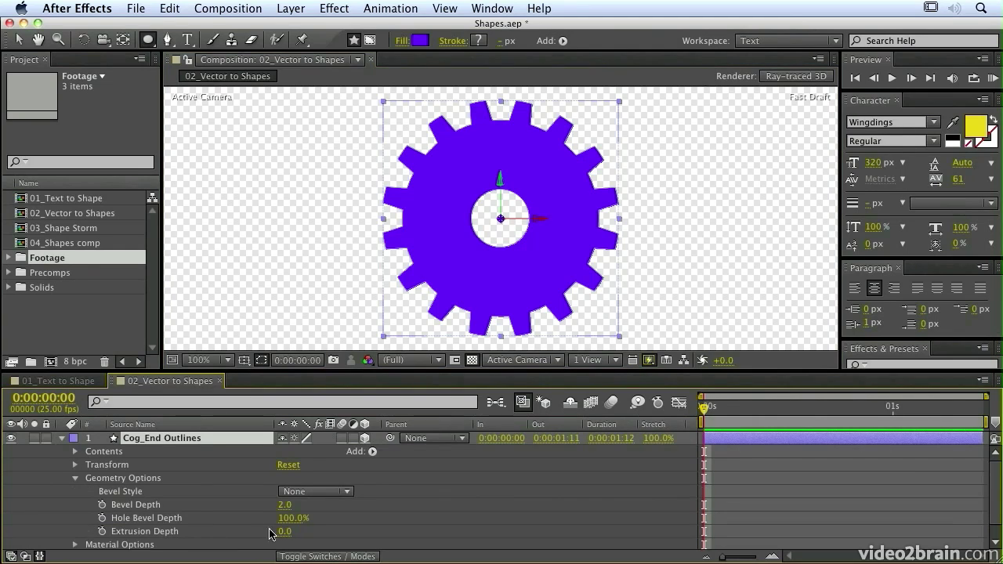
pyautogui.moveTo(283, 532); pyautogui.dragTo(322, 538)
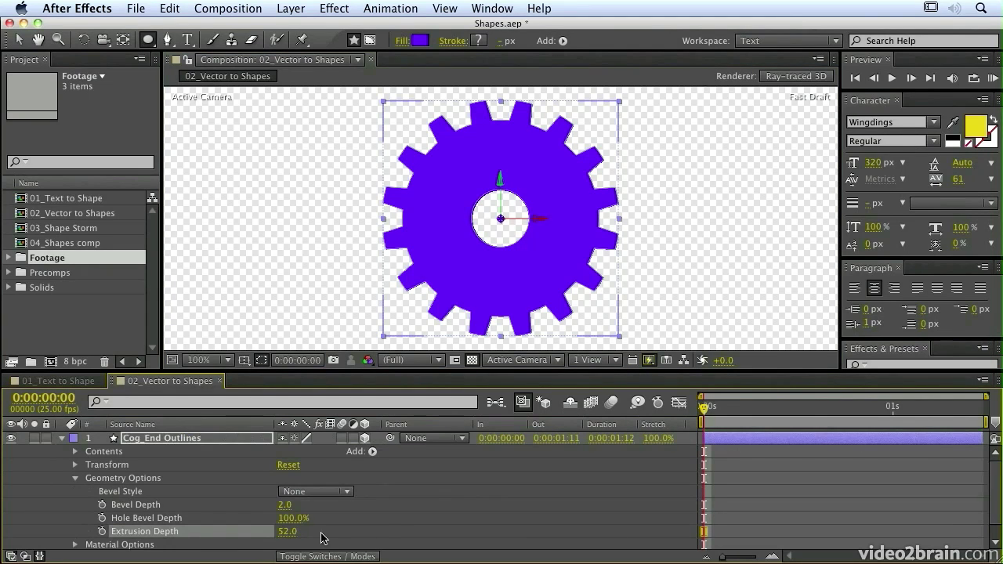
pyautogui.click(513, 361)
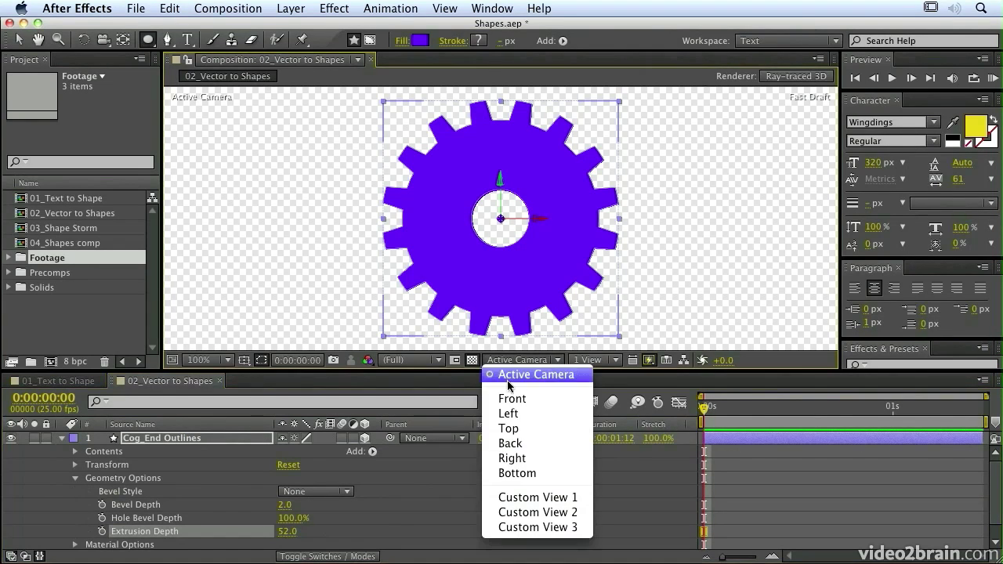
pyautogui.click(511, 498)
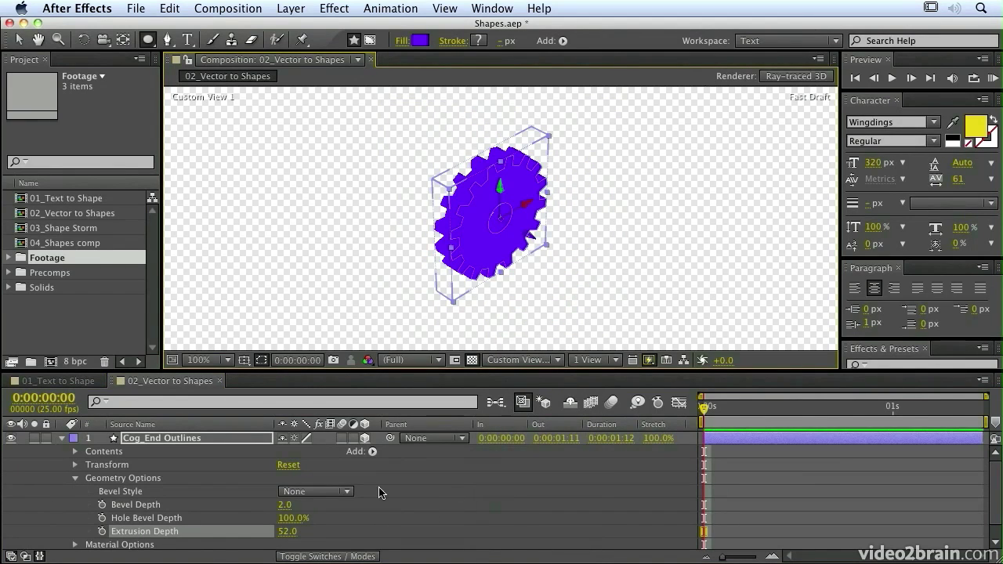
pyautogui.moveTo(285, 532); pyautogui.dragTo(303, 531)
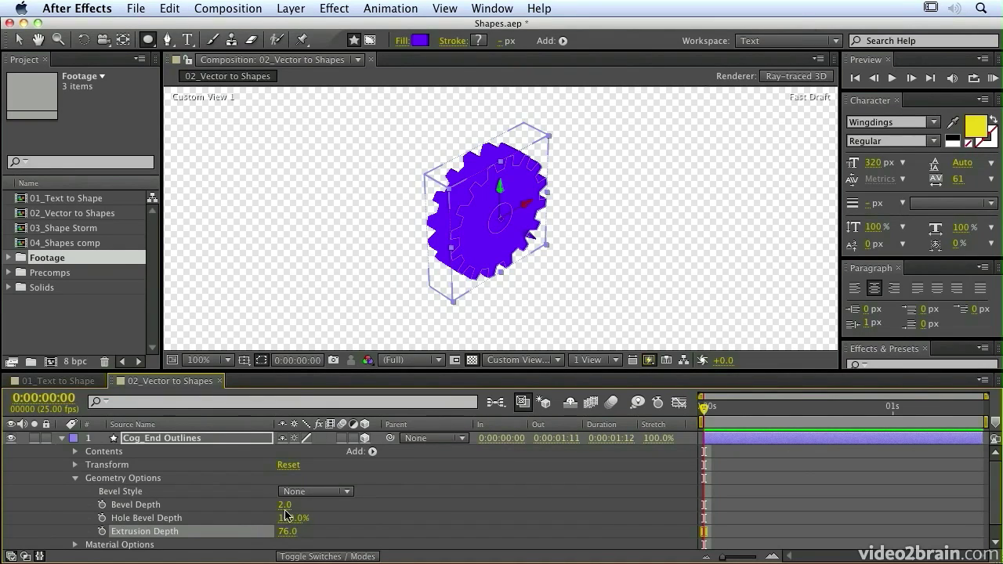
# Step: Give the cog a Concave bevel with a Bevel Depth of 6.2
pyautogui.click(292, 495)
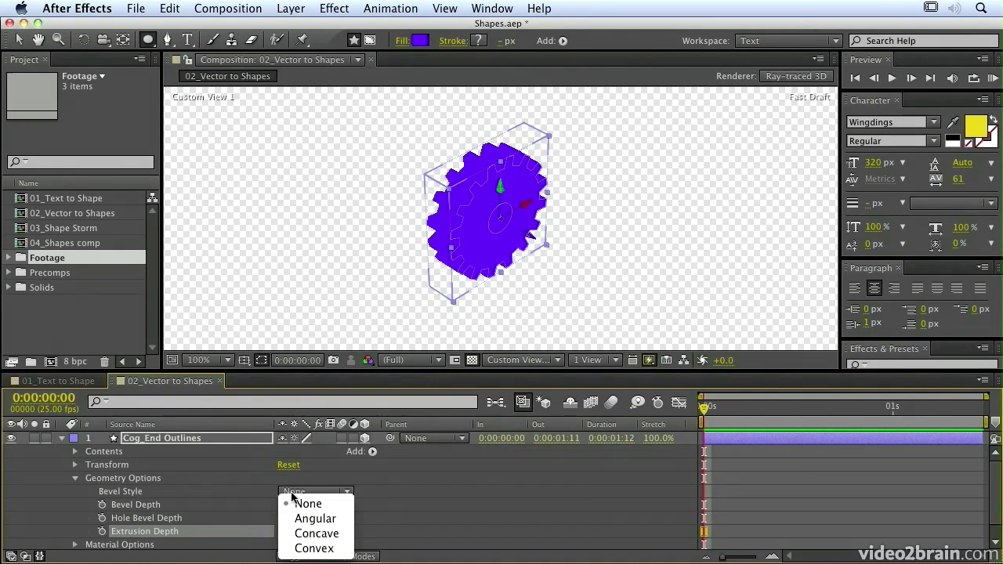
pyautogui.click(309, 534)
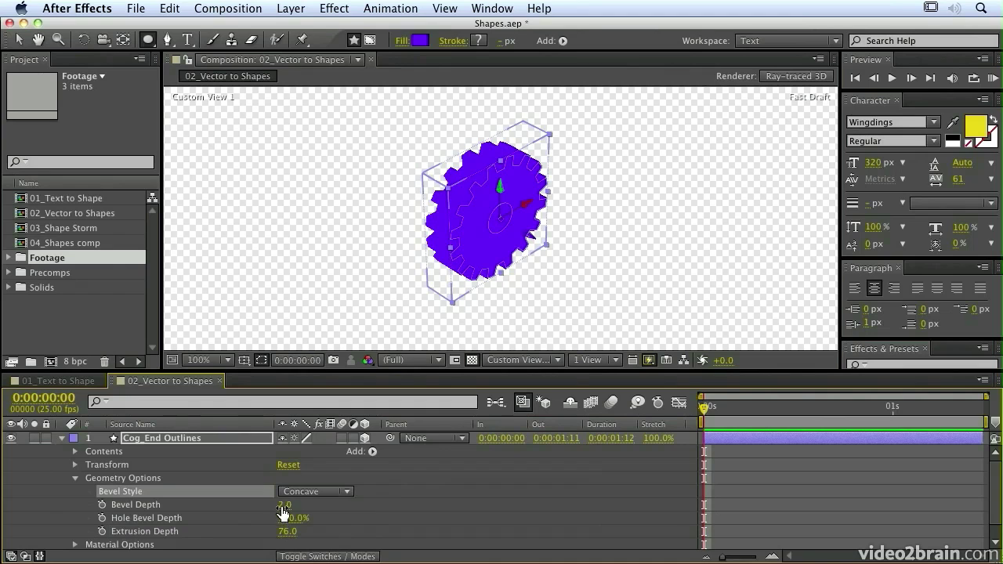
pyautogui.moveTo(285, 506); pyautogui.dragTo(304, 509)
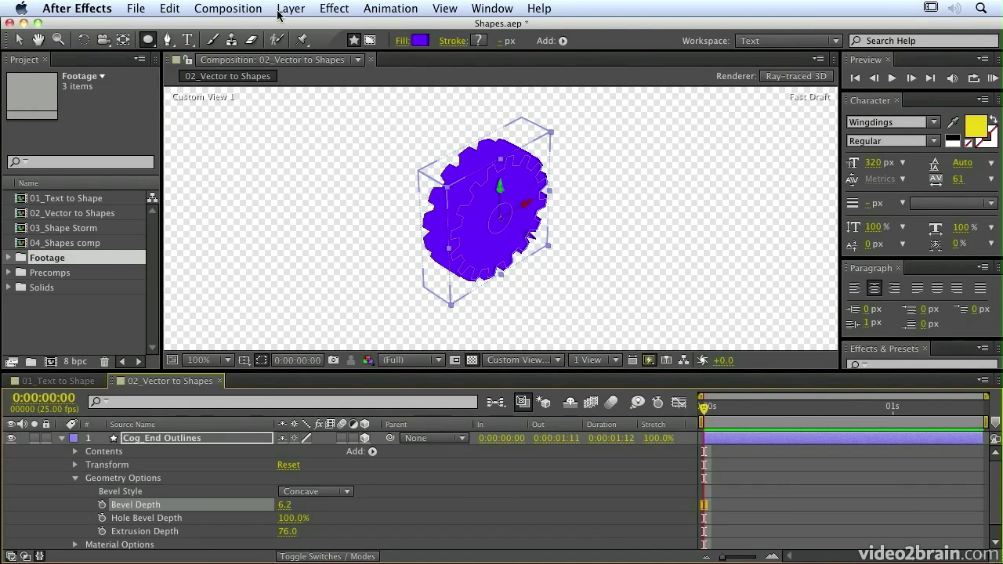
pyautogui.click(290, 9)
# Step: Add a new light layer, Light 1, with Light Type set to Spot
pyautogui.moveTo(298, 27)
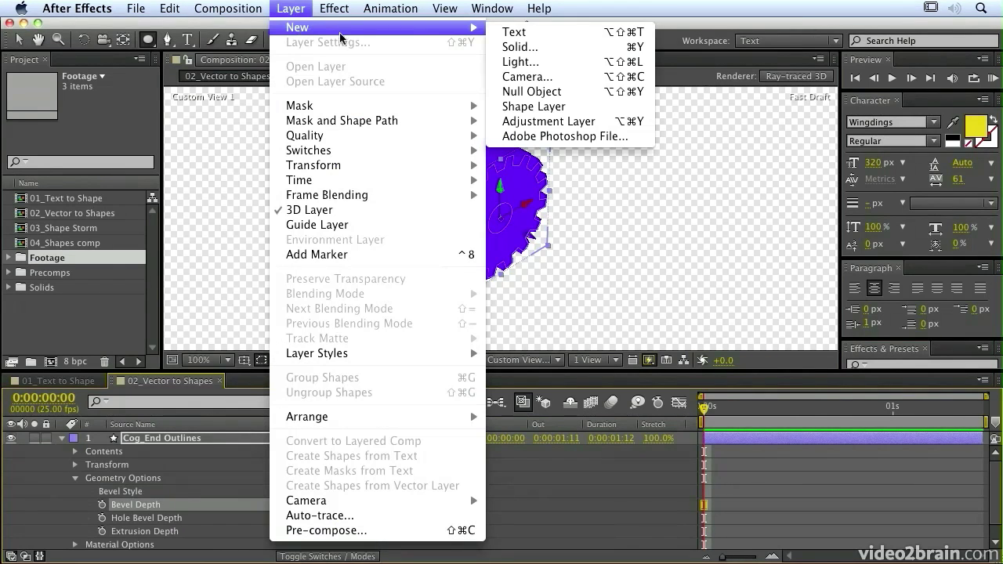
pyautogui.click(523, 60)
pyautogui.click(202, 210)
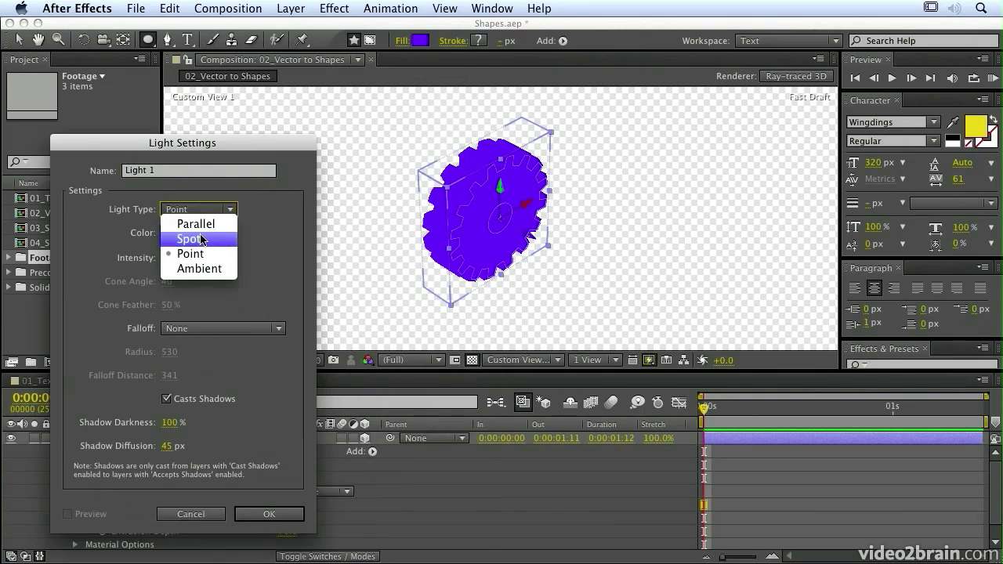
pyautogui.click(199, 244)
pyautogui.click(268, 513)
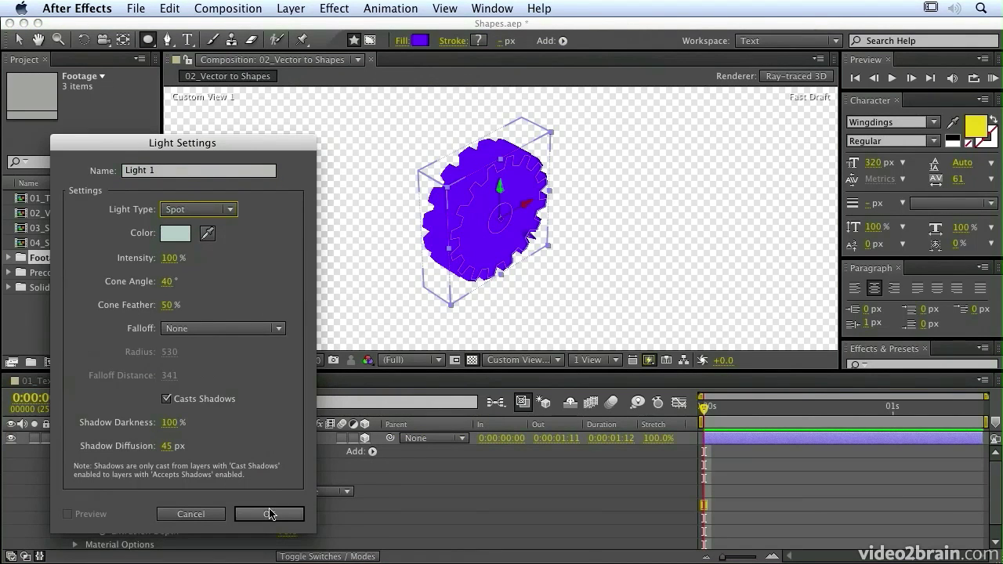